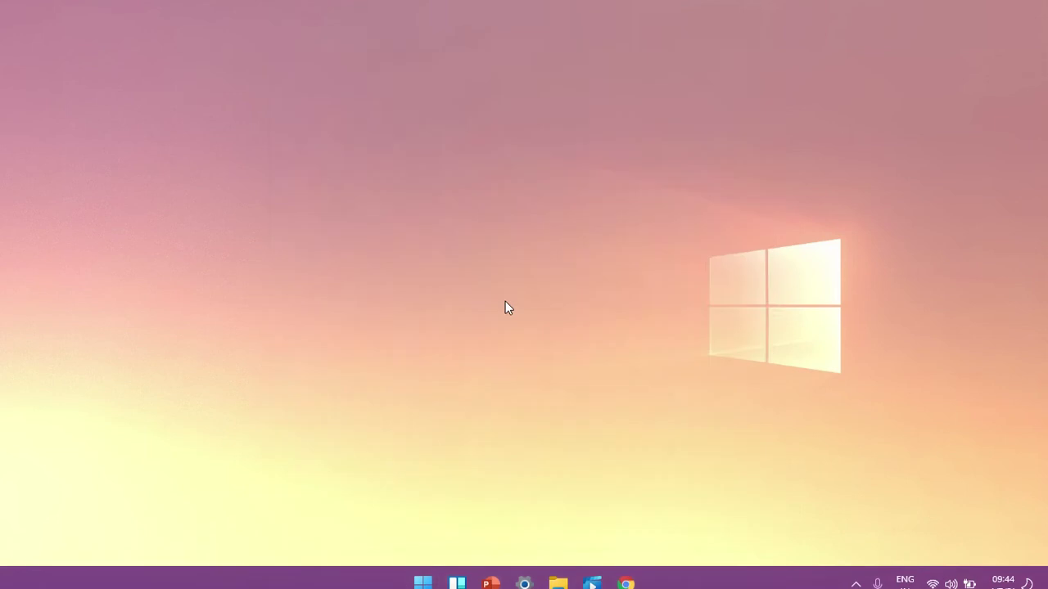
# Step: Move Solitaire to the front of the pinned Start apps and pin it to the taskbar
pyautogui.press('super')
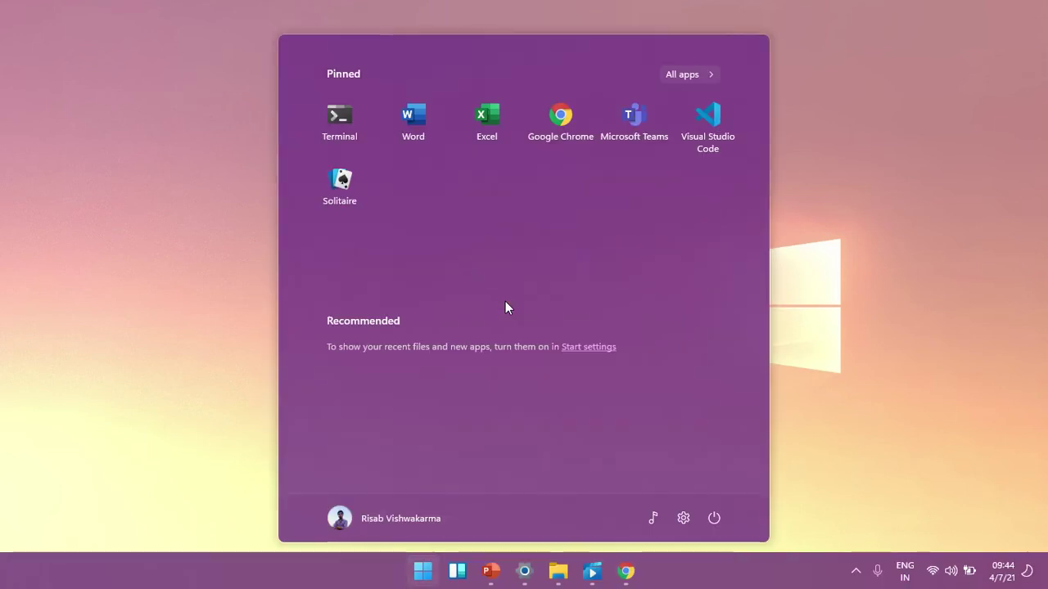
pyautogui.rightClick(349, 193)
pyautogui.click(400, 211)
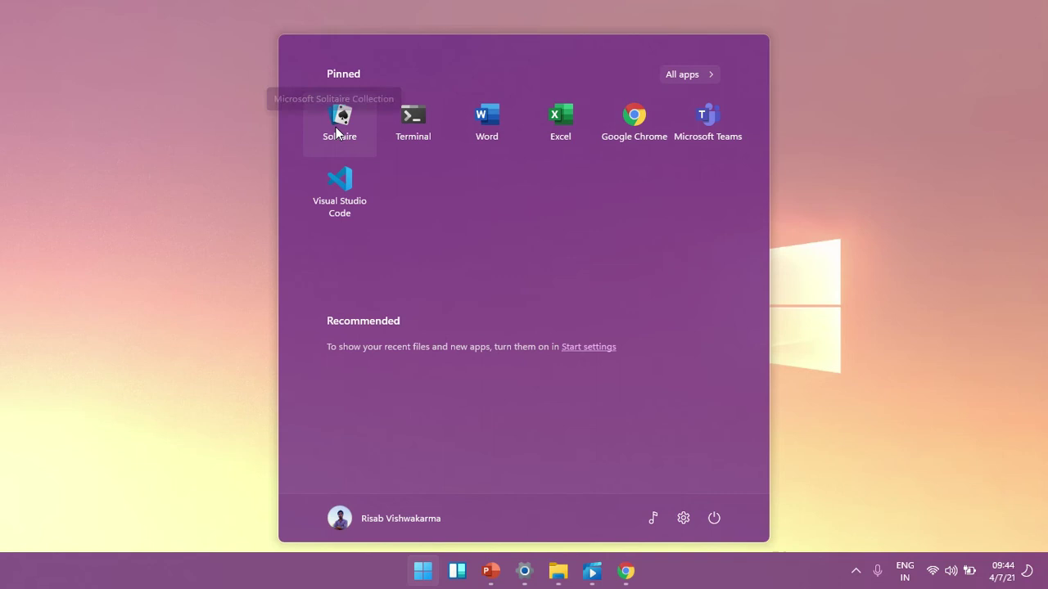
pyautogui.rightClick(336, 133)
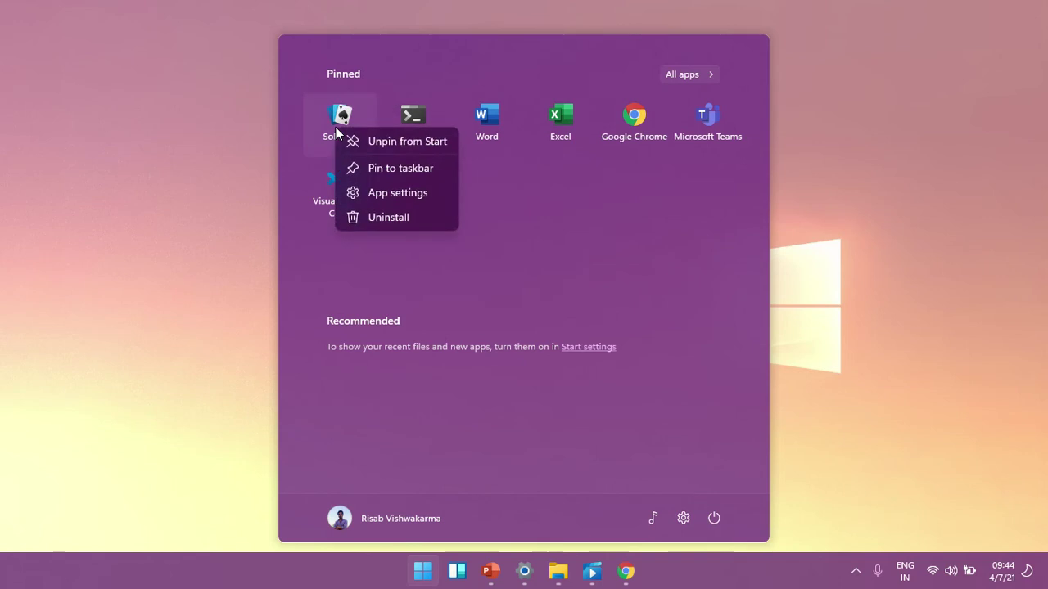
pyautogui.click(408, 167)
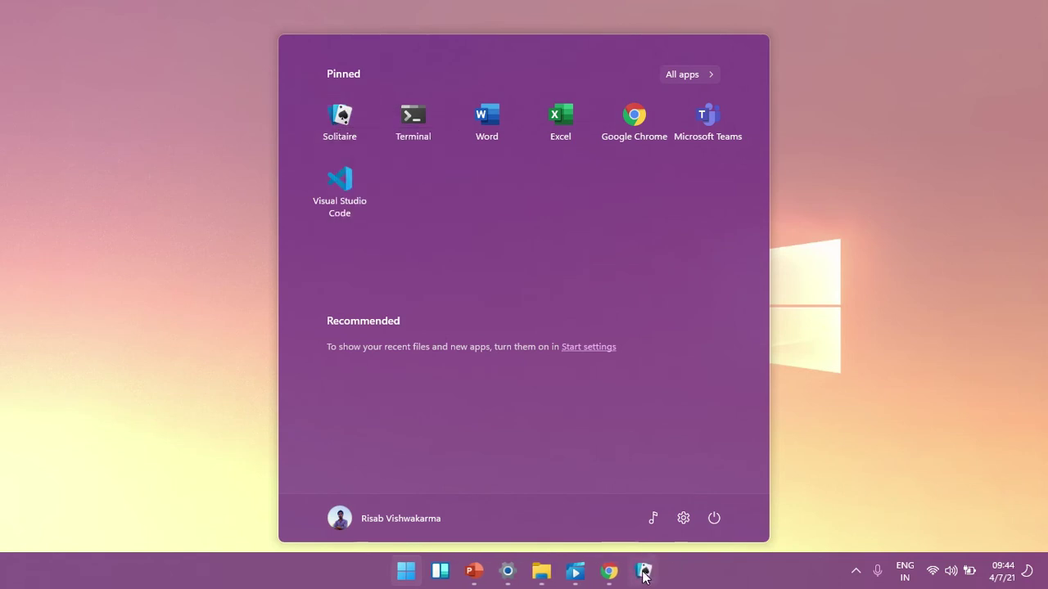
# Step: Unpin Solitaire from both the taskbar and Start, and close Start
pyautogui.rightClick(643, 573)
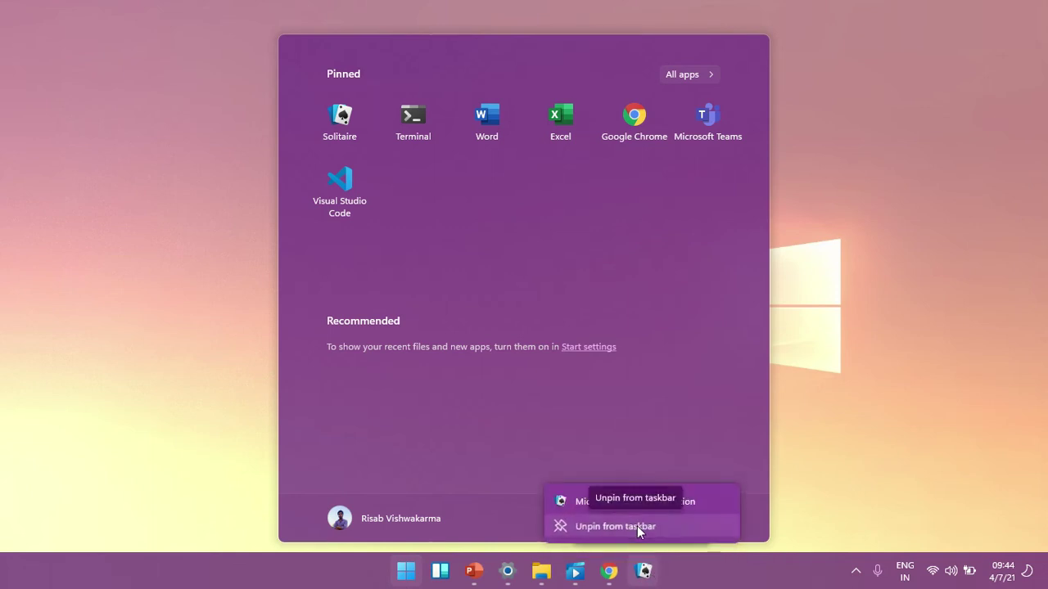
pyautogui.click(636, 525)
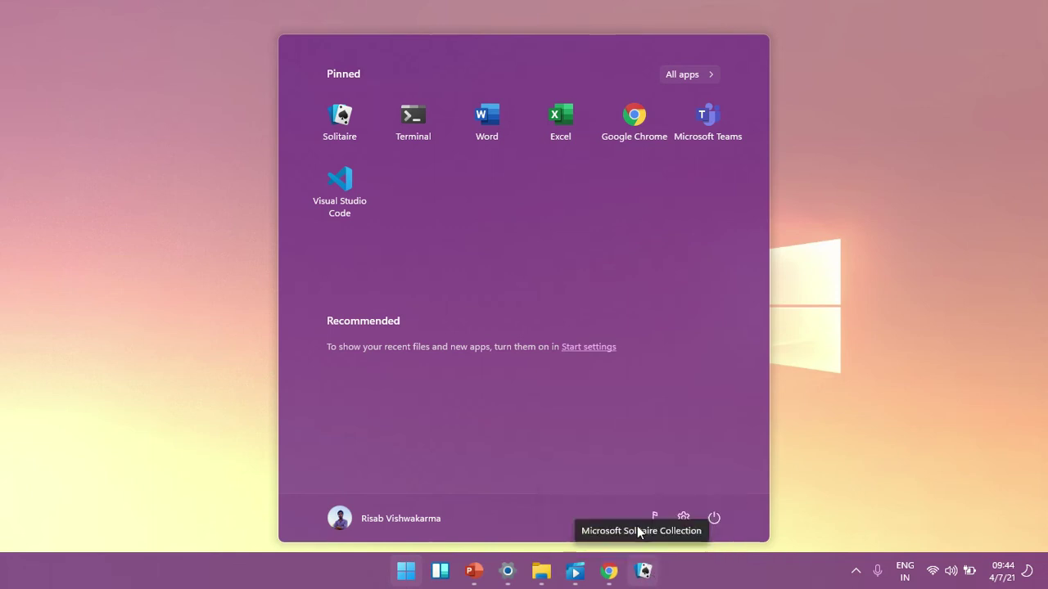
pyautogui.rightClick(333, 128)
pyautogui.click(356, 131)
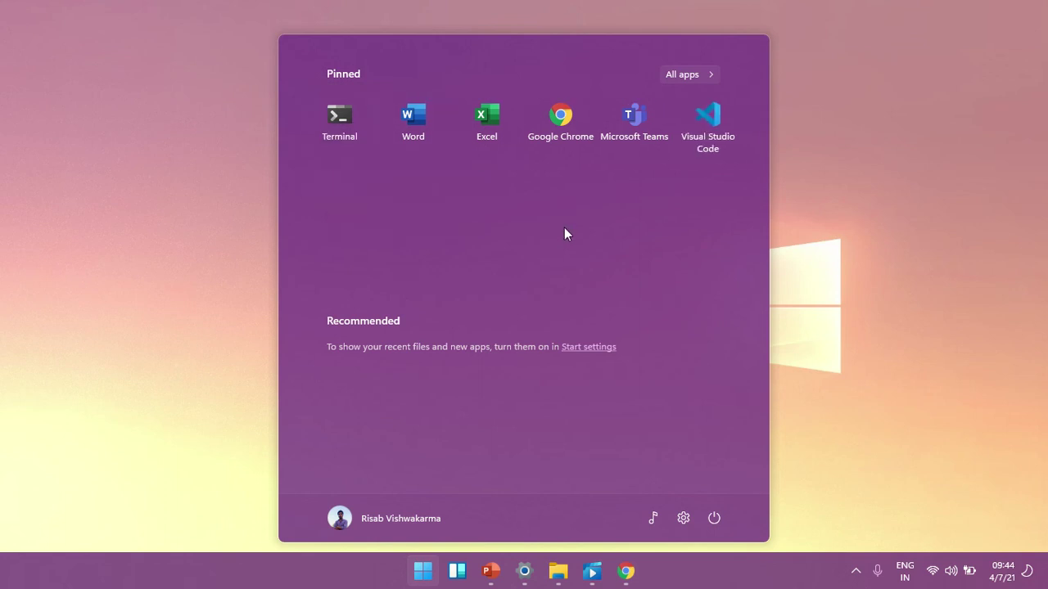
pyautogui.press('Escape')
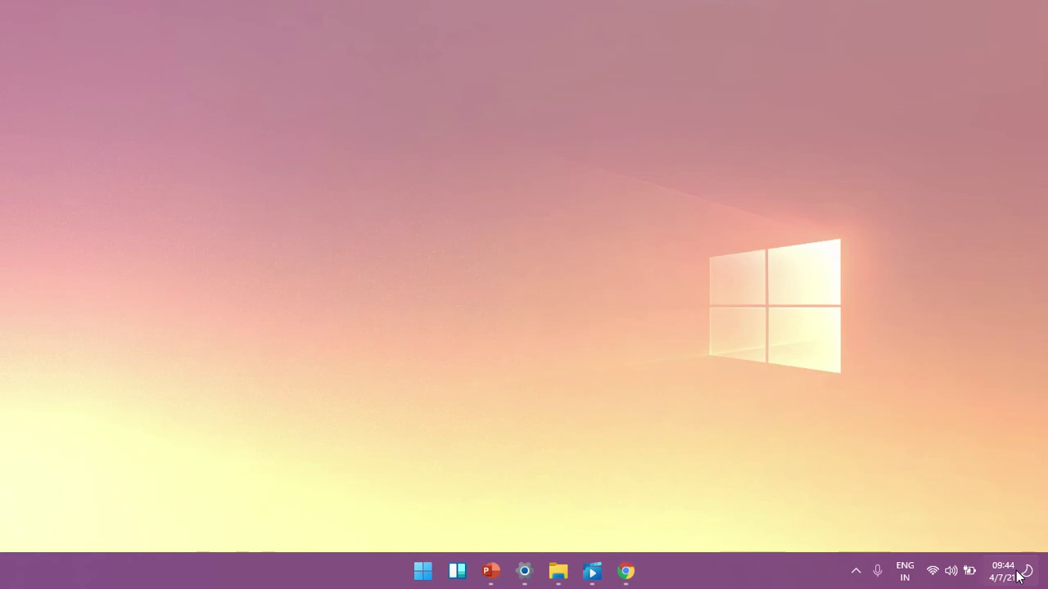
# Step: Clear all notifications and close the calendar
pyautogui.click(1005, 571)
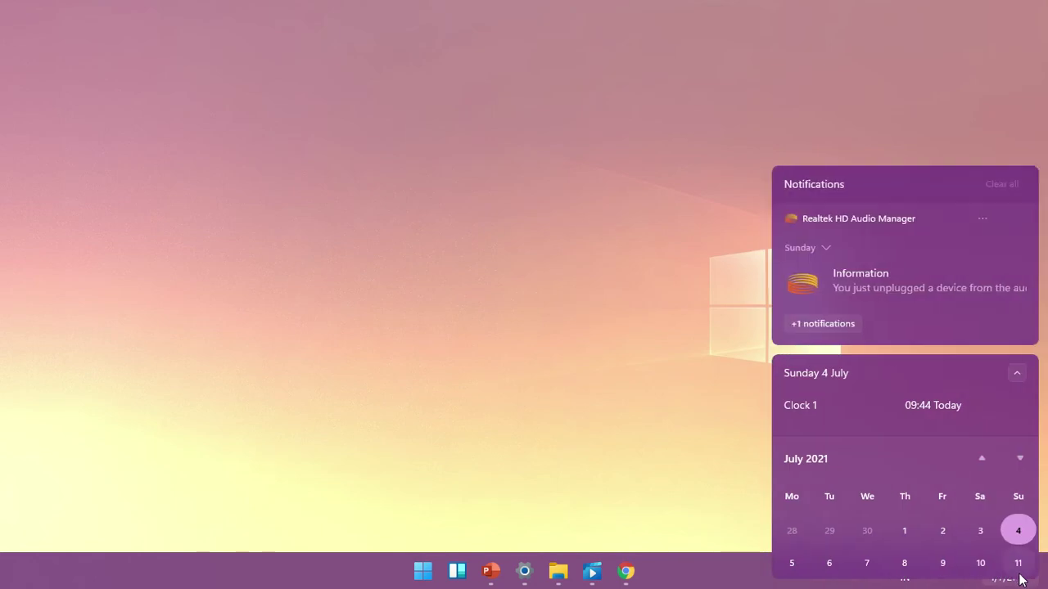
pyautogui.click(1011, 189)
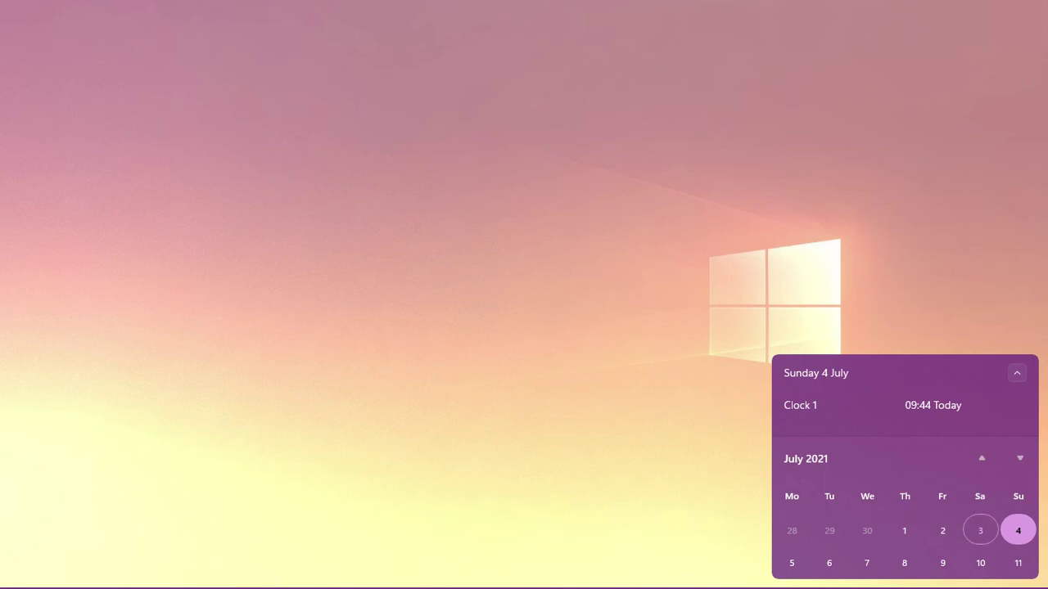
pyautogui.click(704, 567)
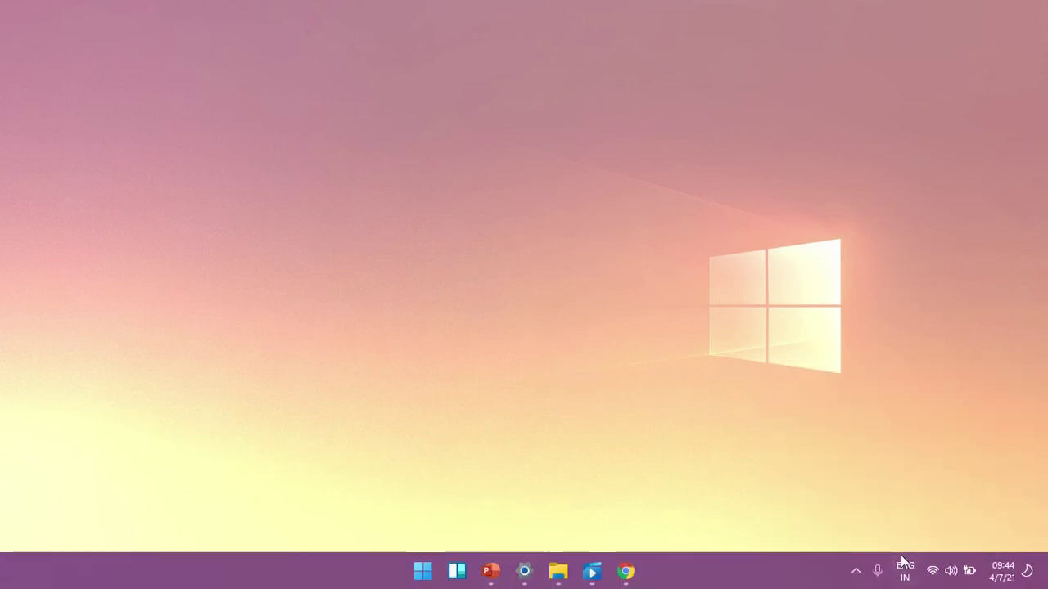
# Step: Add the Brightness and Project controls to the quick settings and save the layout
pyautogui.click(939, 572)
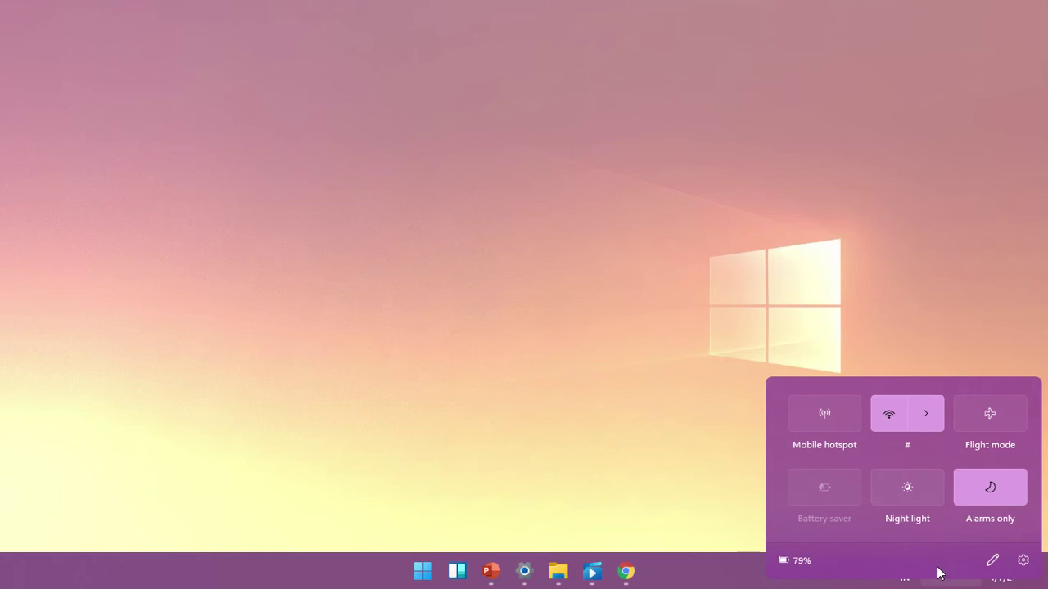
pyautogui.click(992, 560)
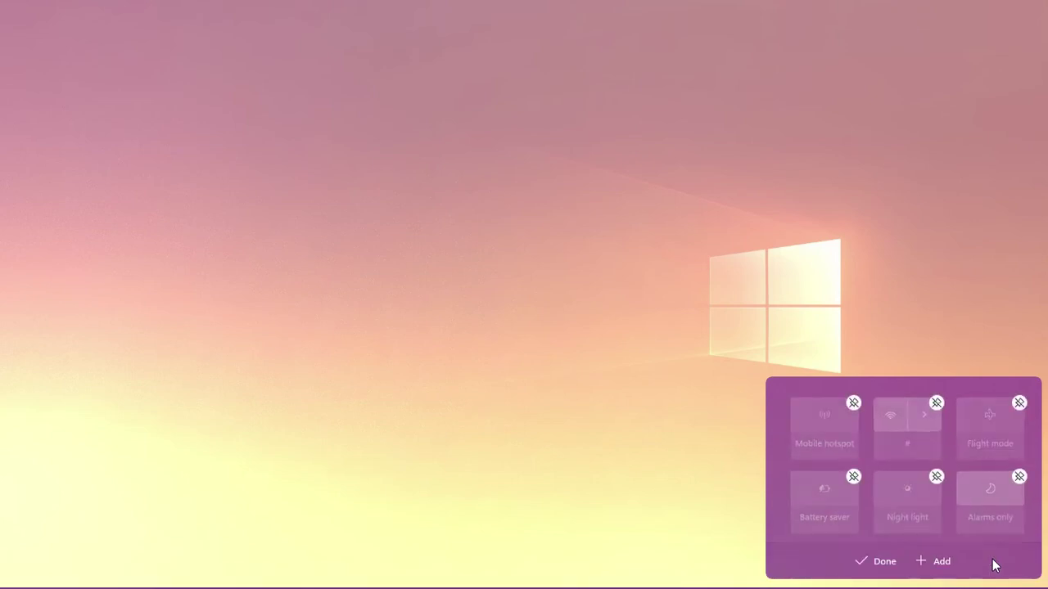
pyautogui.click(925, 562)
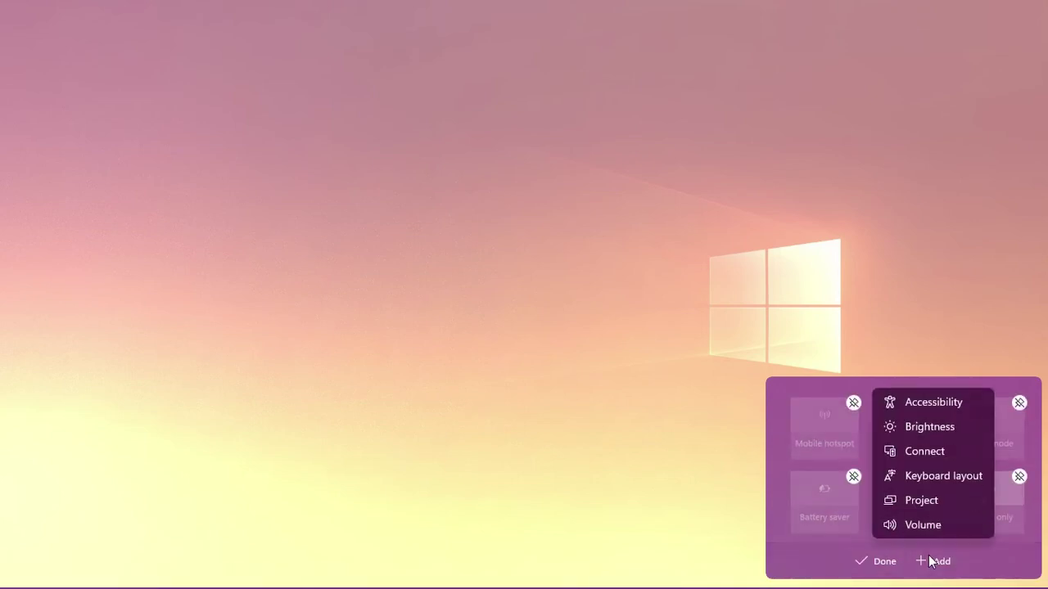
pyautogui.click(911, 429)
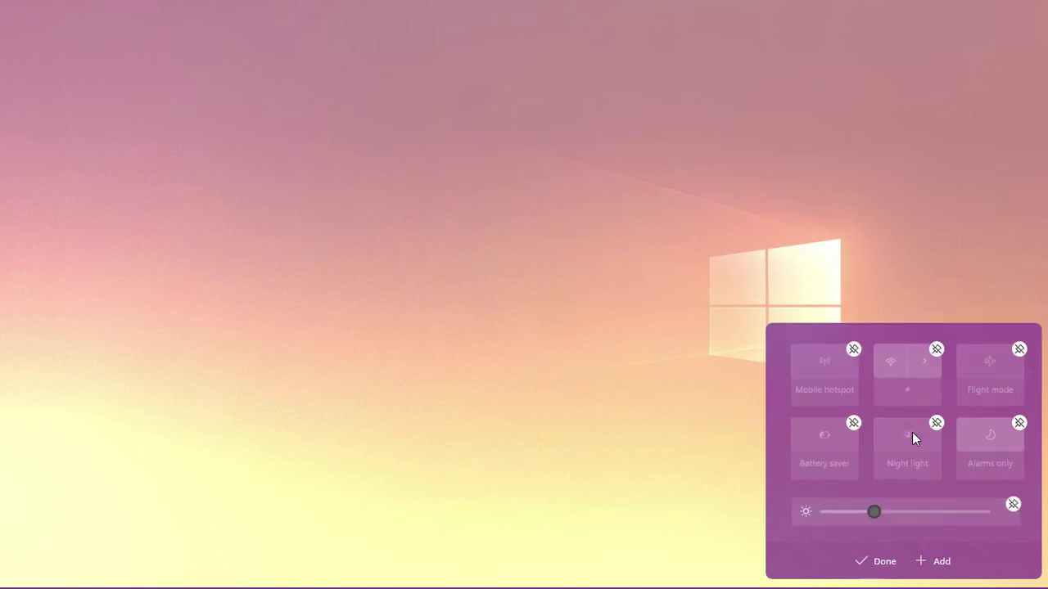
pyautogui.click(928, 561)
pyautogui.click(921, 499)
pyautogui.click(880, 565)
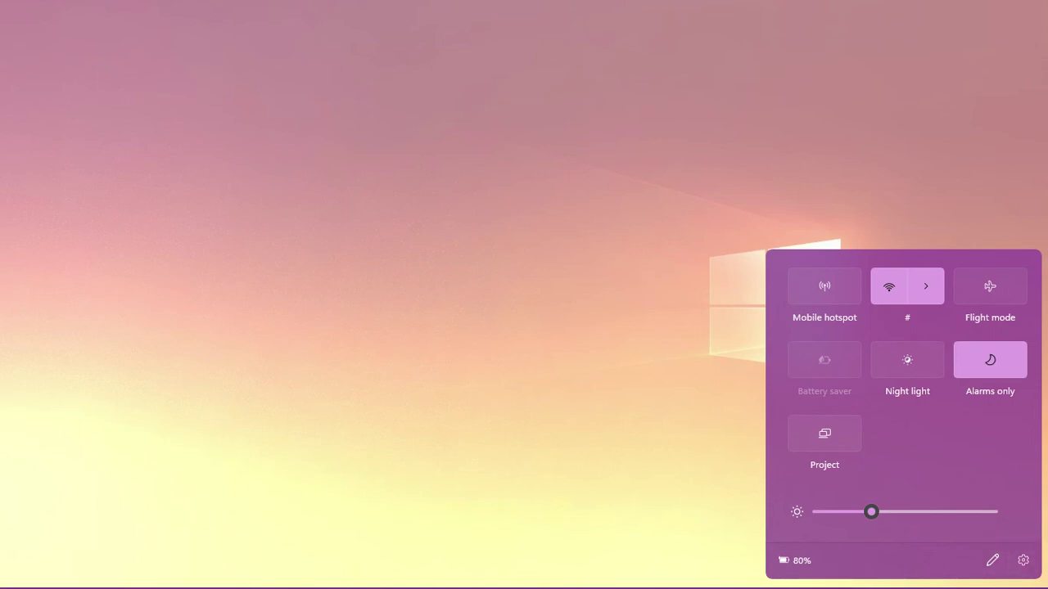
pyautogui.click(690, 570)
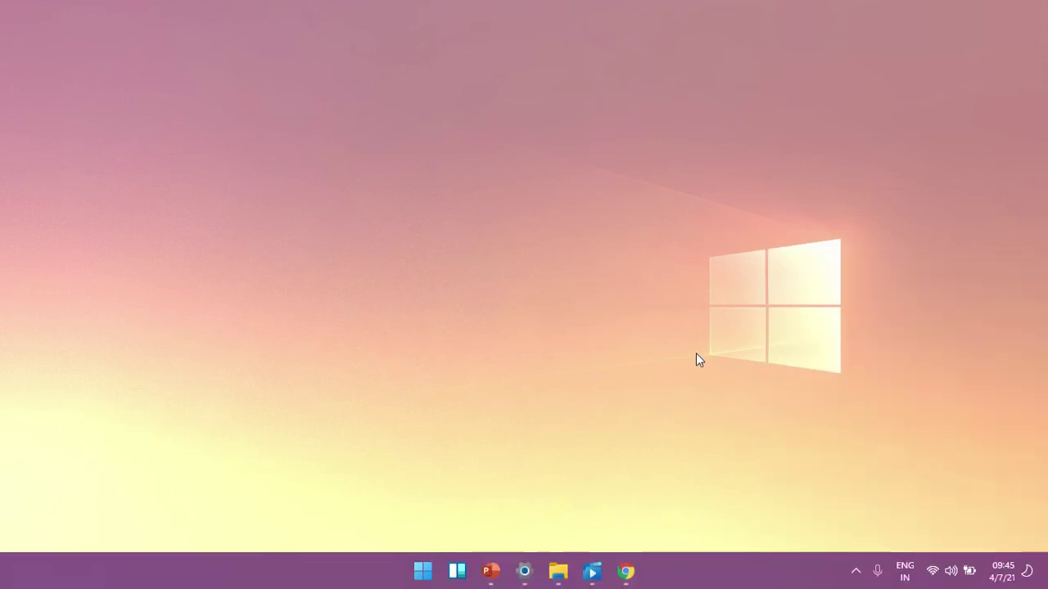
# Step: Advance the desktop slideshow background by two pictures
pyautogui.rightClick(622, 291)
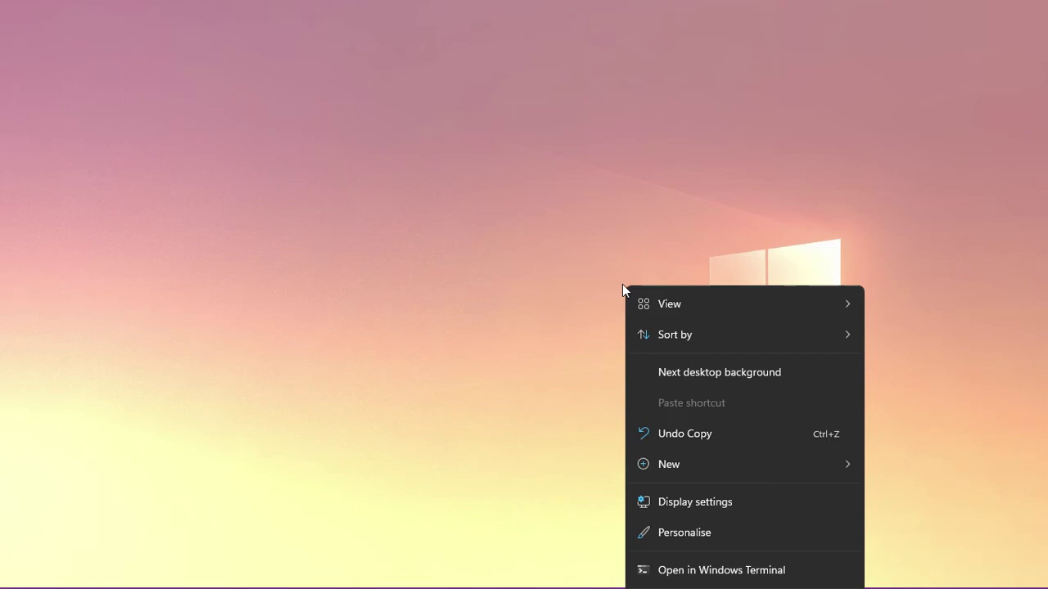
pyautogui.click(752, 374)
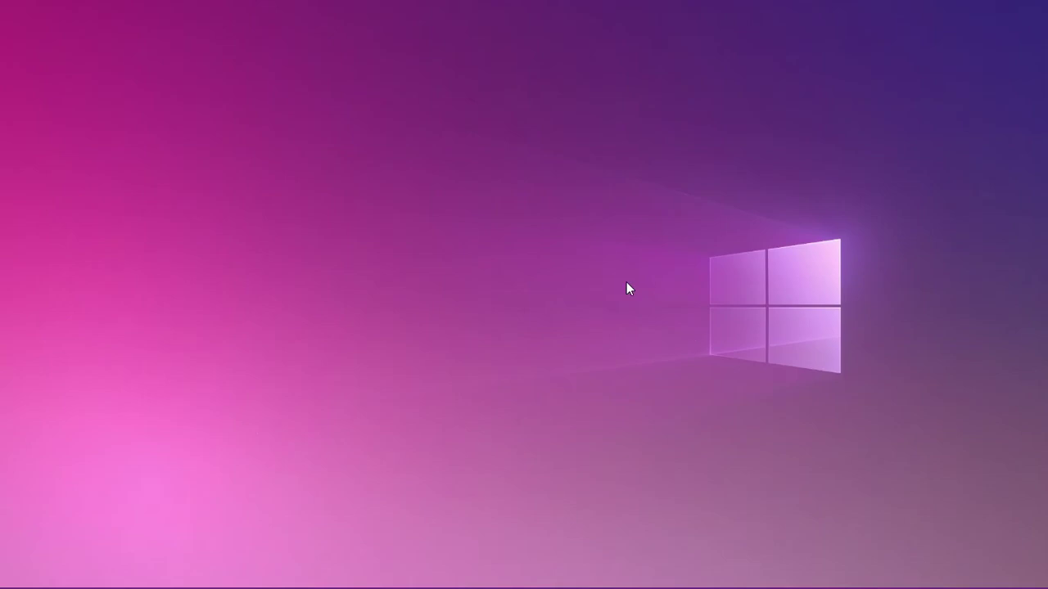
pyautogui.rightClick(627, 284)
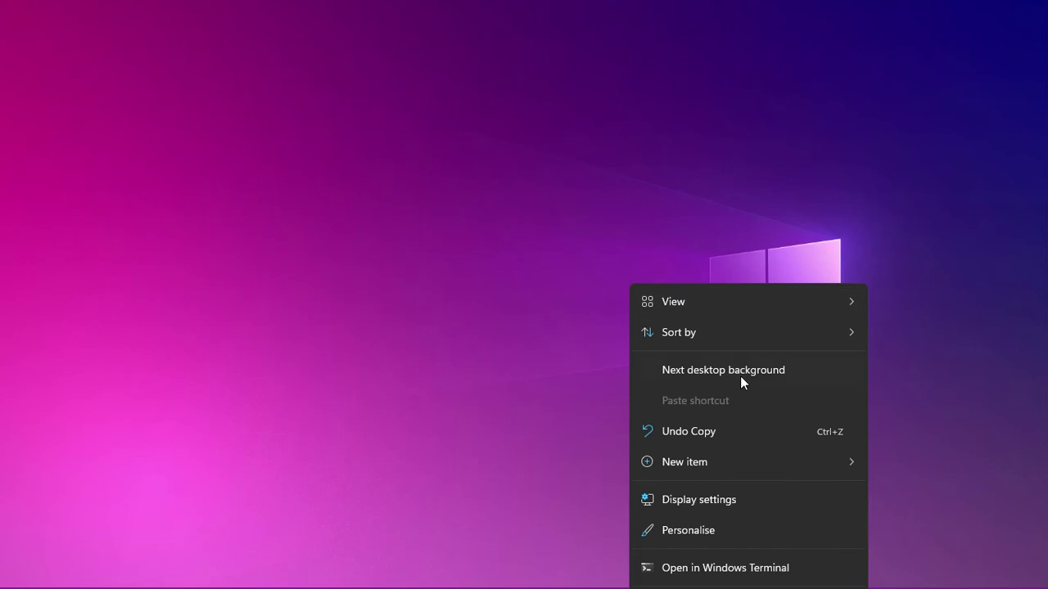
pyautogui.click(743, 381)
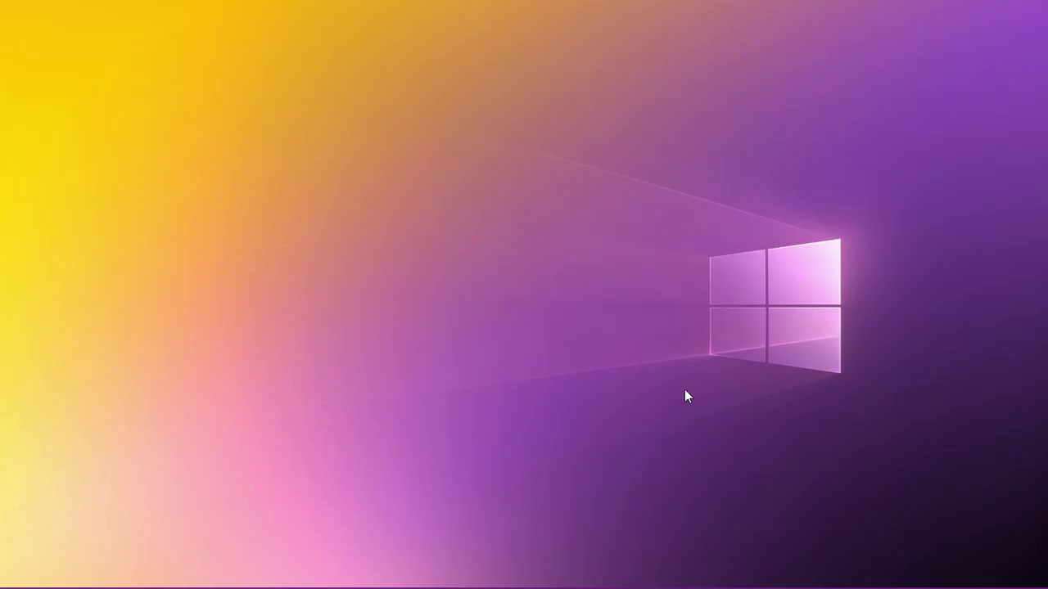
# Step: Show the additional desktop context options and return to the desktop
pyautogui.rightClick(751, 333)
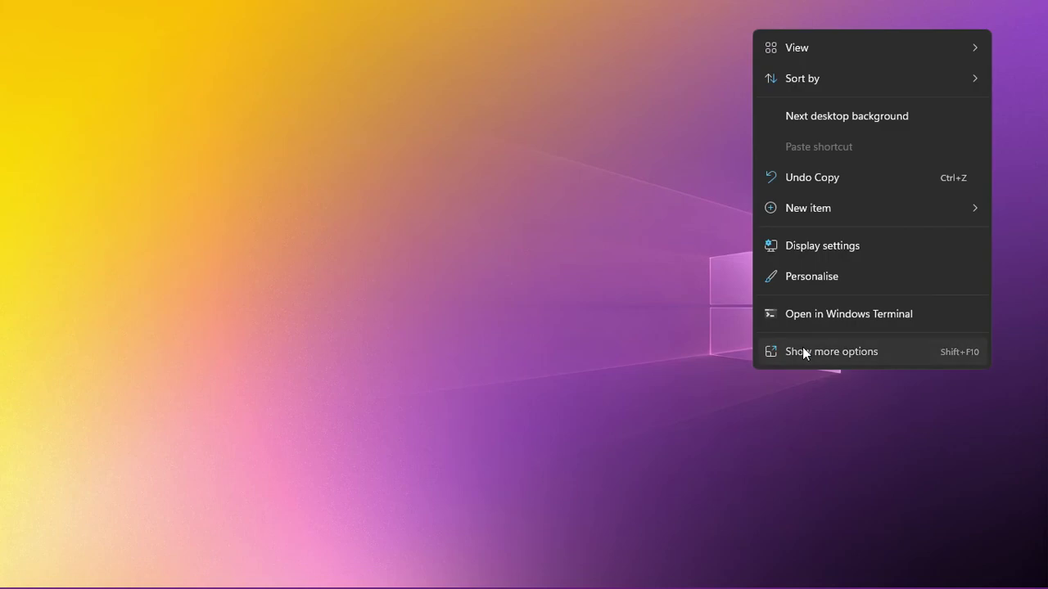
pyautogui.click(802, 350)
pyautogui.click(845, 414)
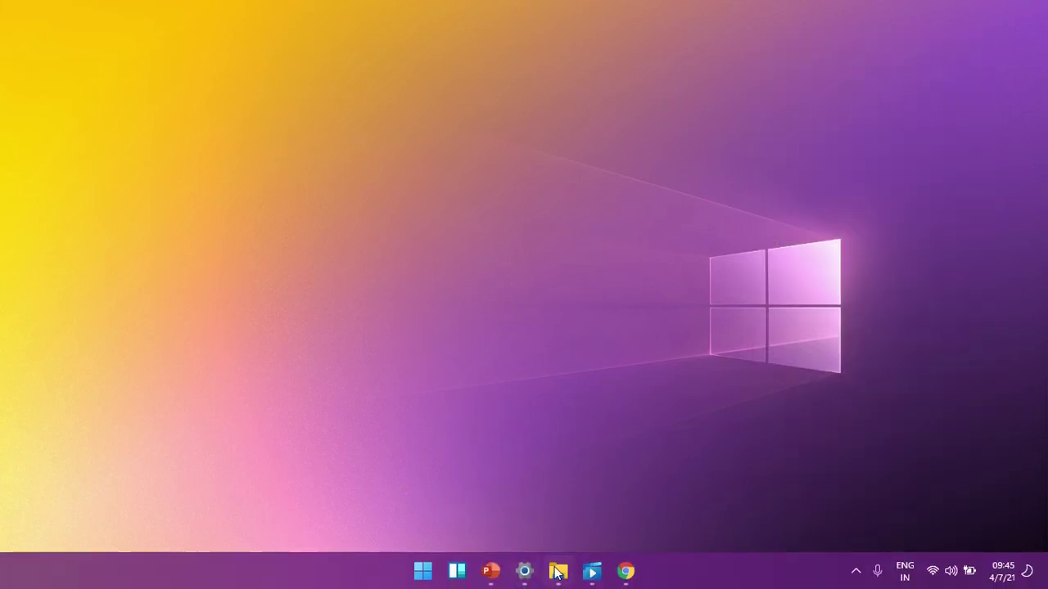
# Step: Look through the System, Bluetooth & devices, Network & internet and Apps categories in Settings
pyautogui.click(525, 573)
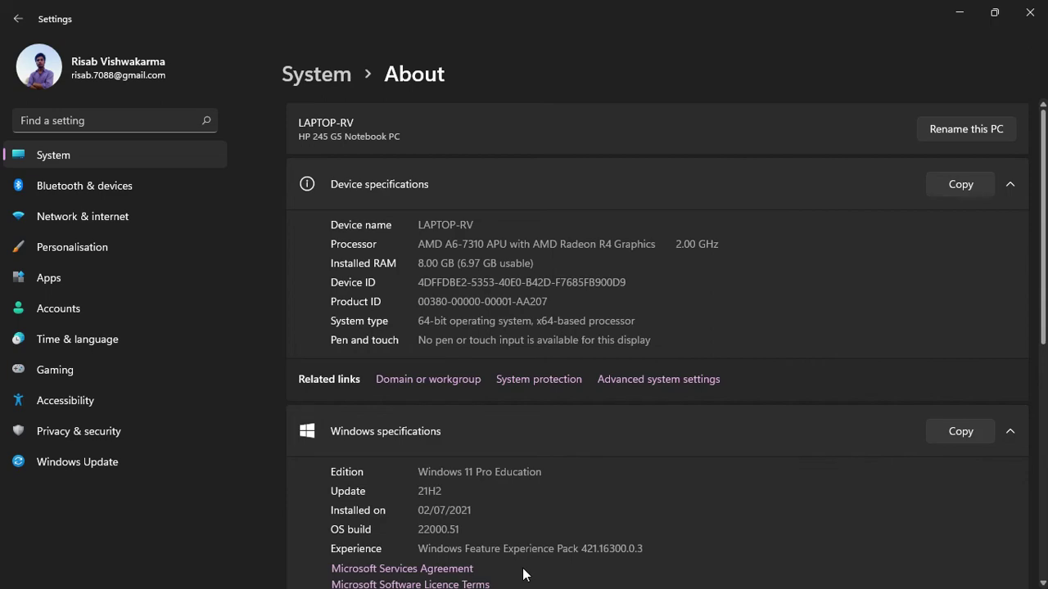
pyautogui.click(308, 74)
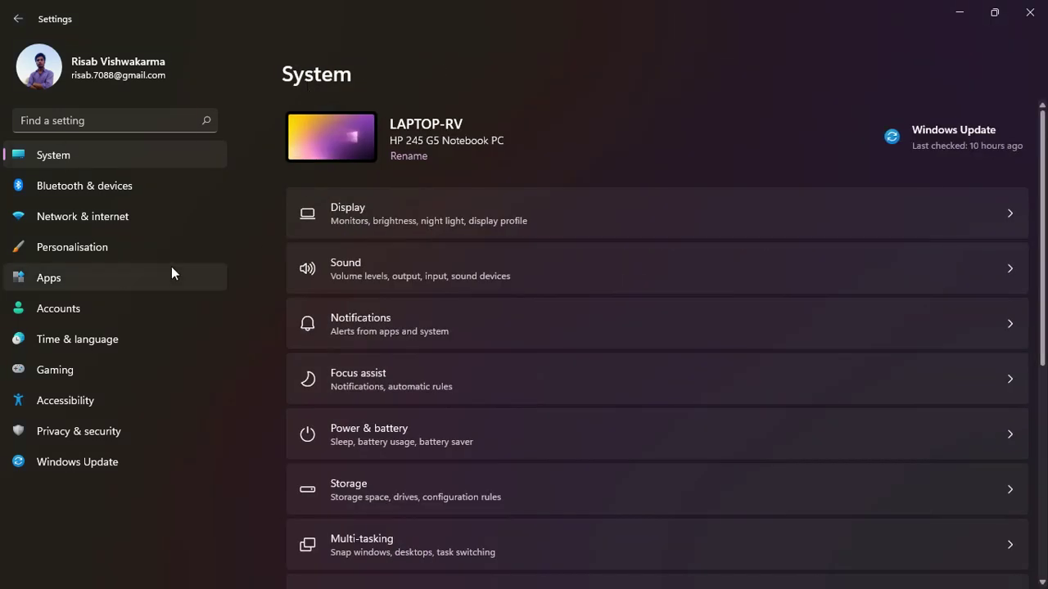
pyautogui.scroll(-5, 458, 252)
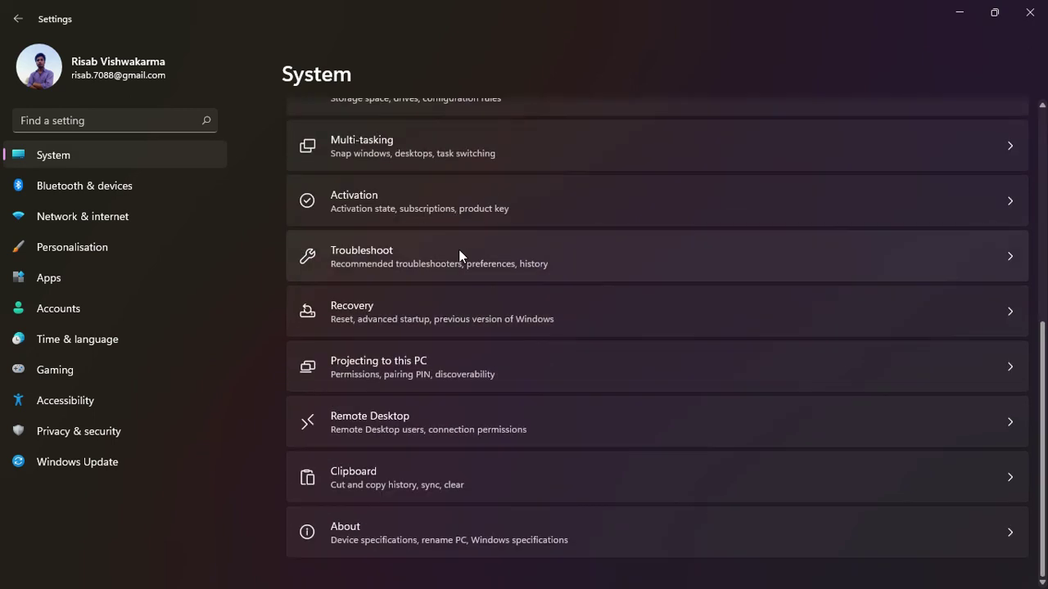
pyautogui.click(107, 185)
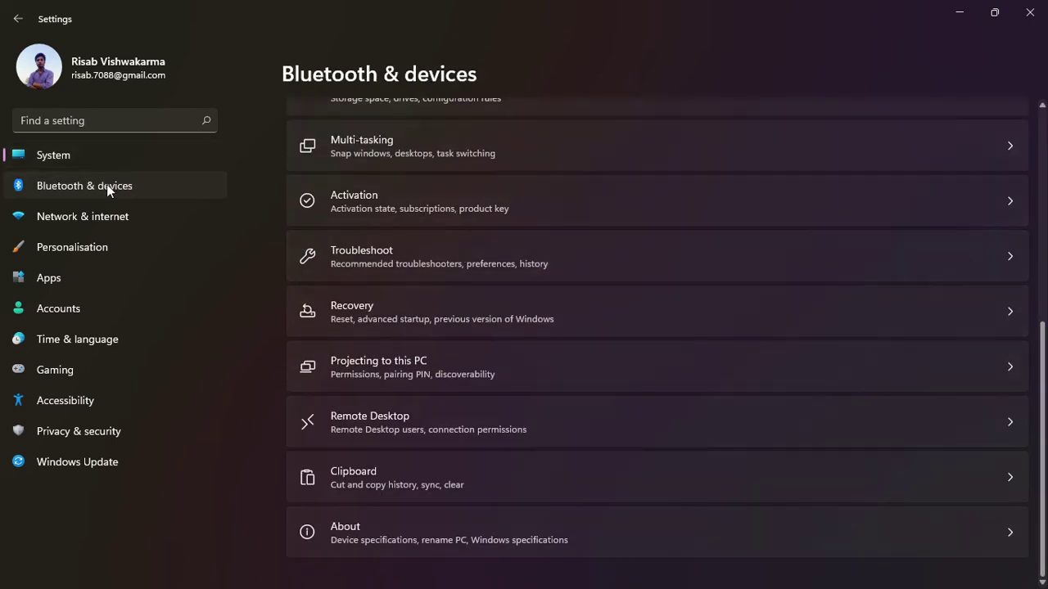
pyautogui.scroll(-3, 504, 329)
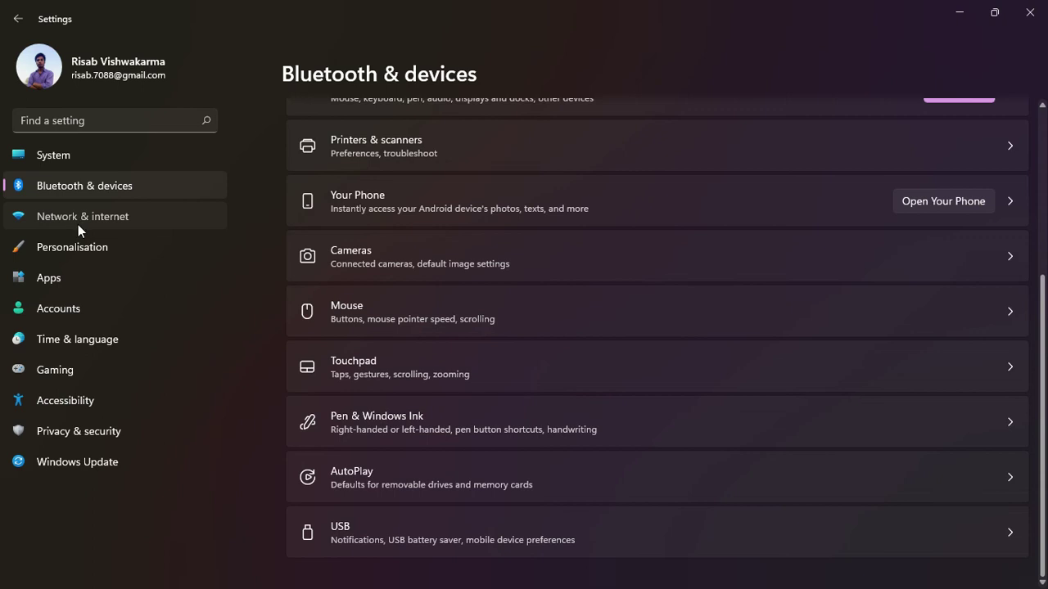
pyautogui.click(23, 220)
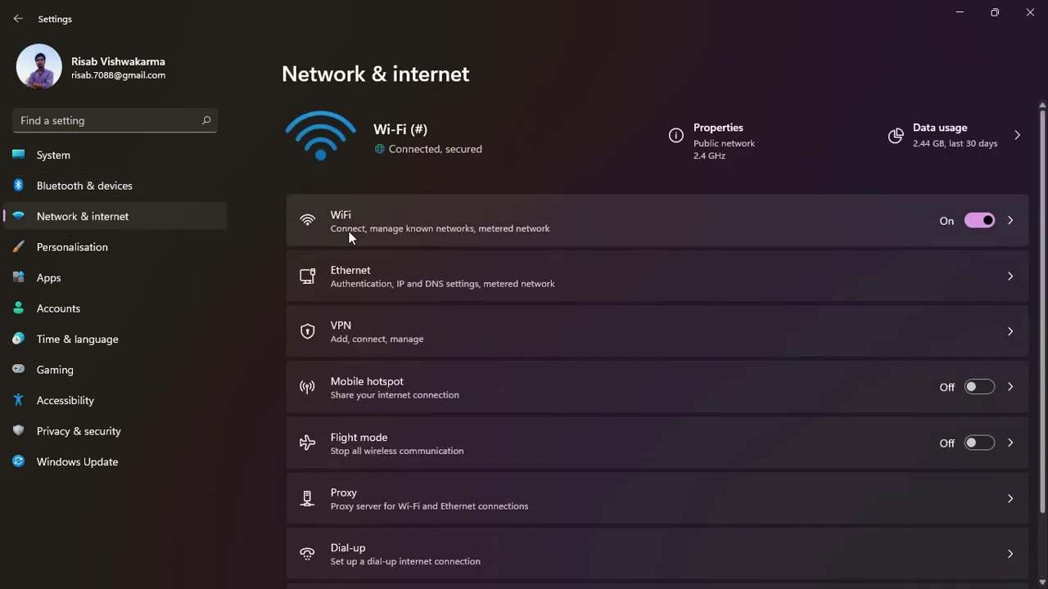
pyautogui.scroll(-2, 512, 277)
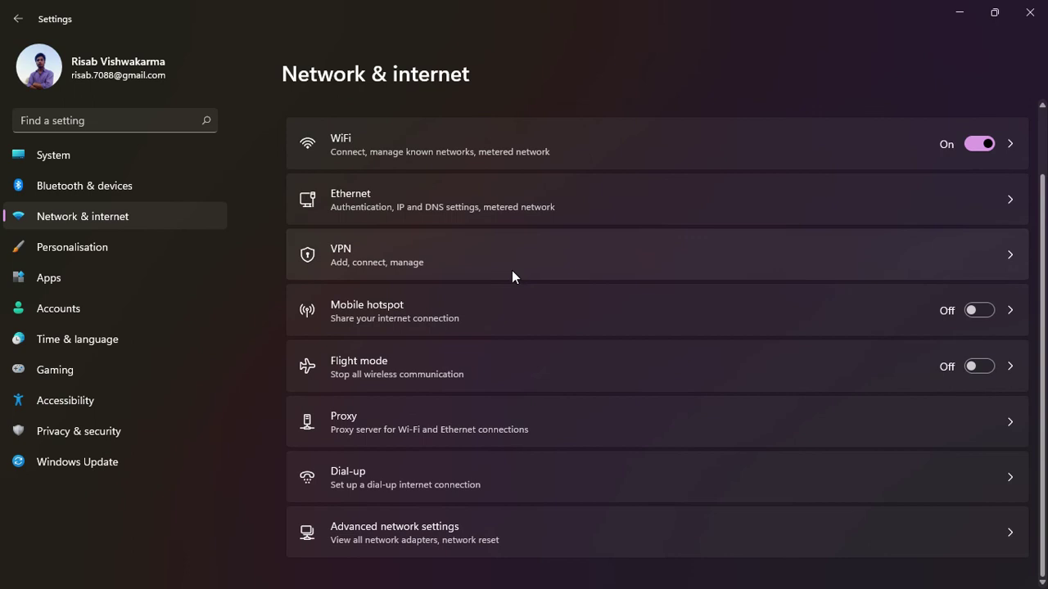
pyautogui.click(57, 273)
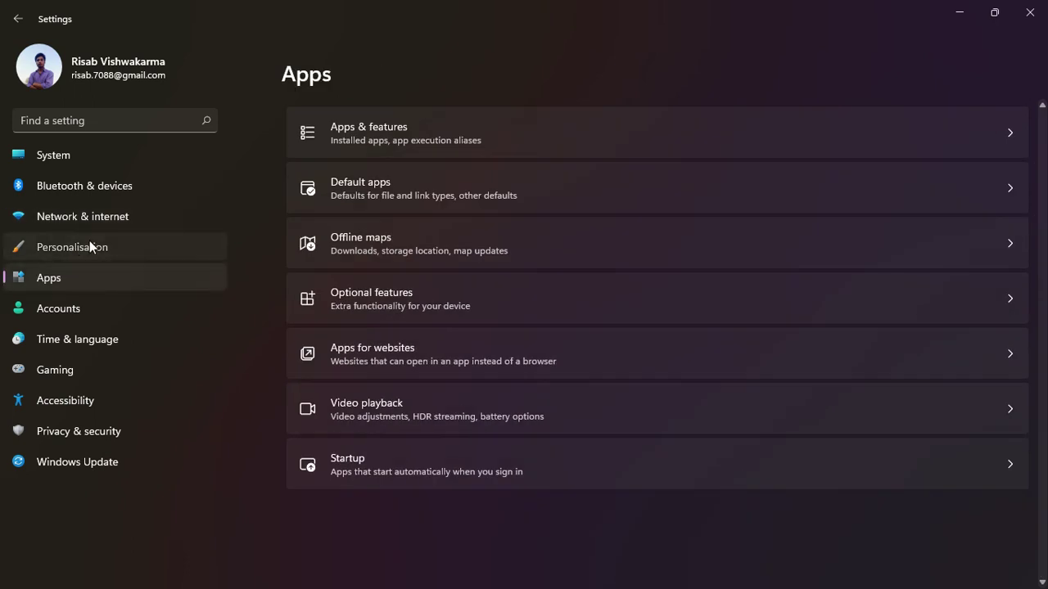
# Step: Review the Personalisation settings and open the desktop Background options
pyautogui.click(92, 248)
pyautogui.scroll(-3, 479, 295)
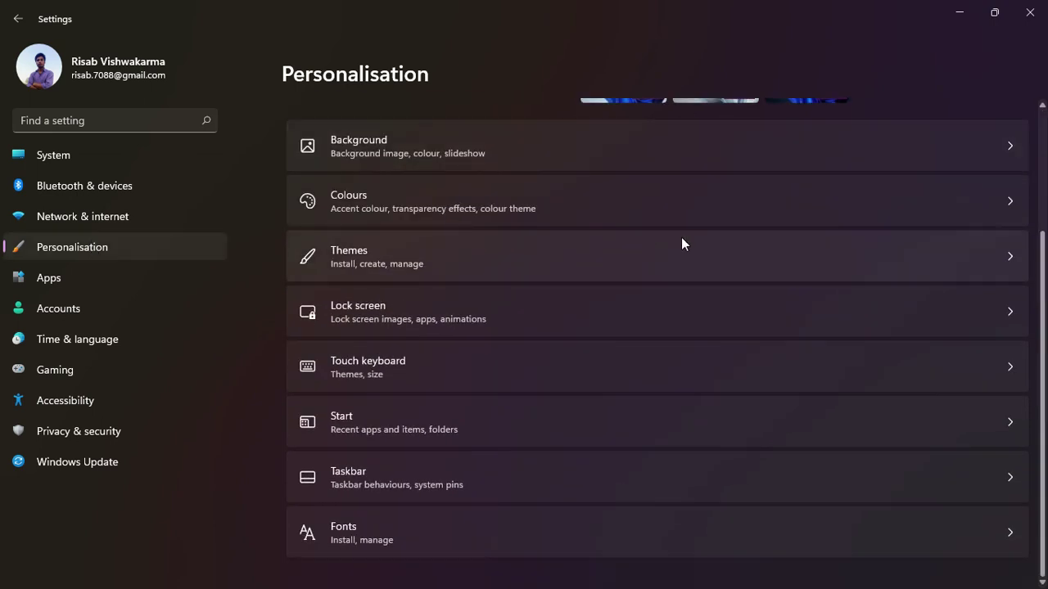
pyautogui.scroll(3, 682, 238)
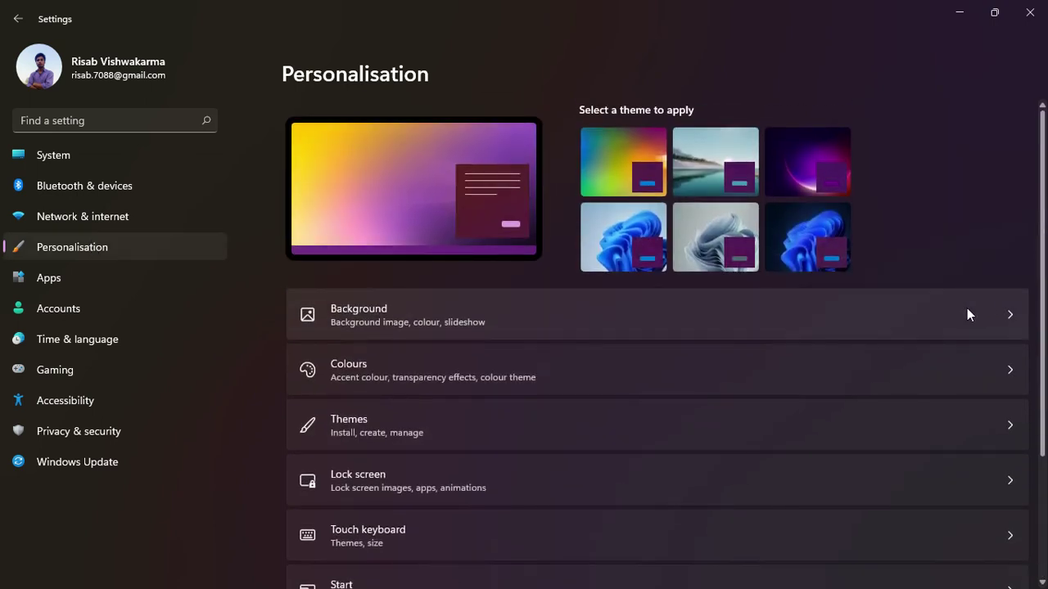
pyautogui.click(1006, 315)
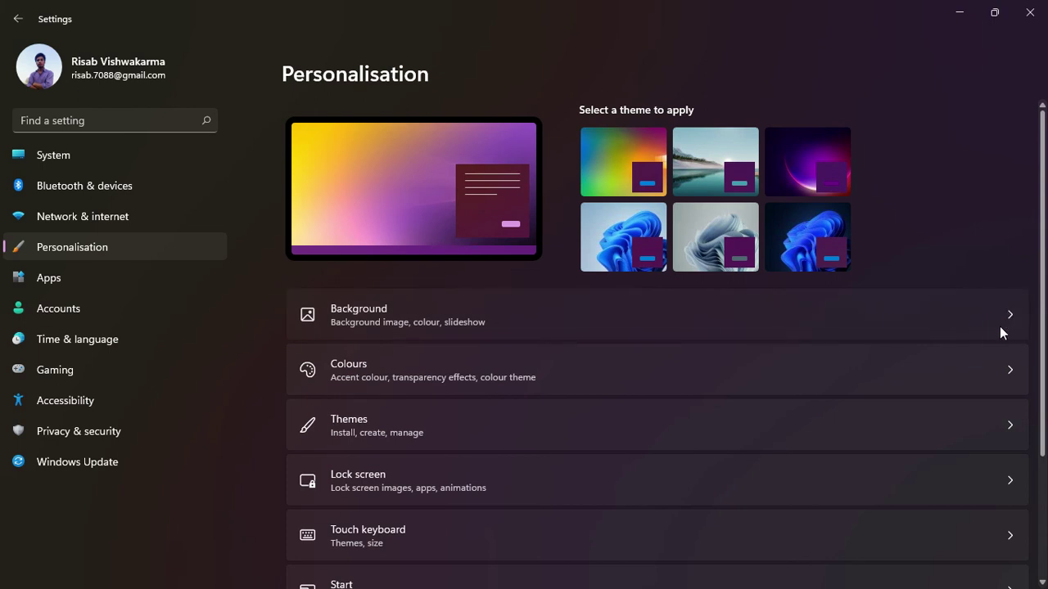
pyautogui.click(349, 327)
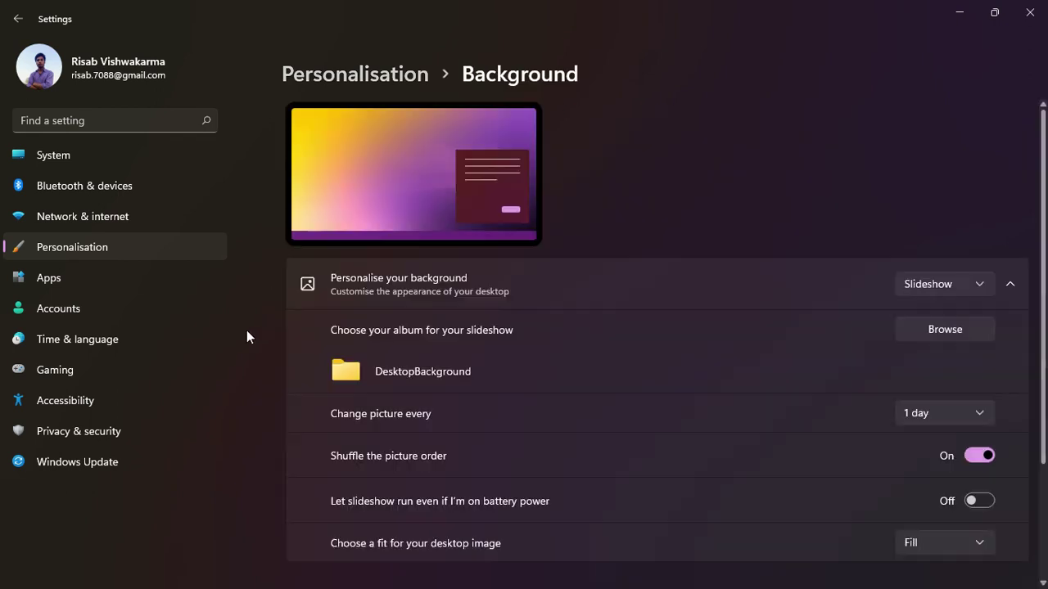
# Step: Review the desktop Background options, then look through the Apps, Accounts, Time & language, Gaming and Accessibility categories in Settings
pyautogui.scroll(-3, 513, 381)
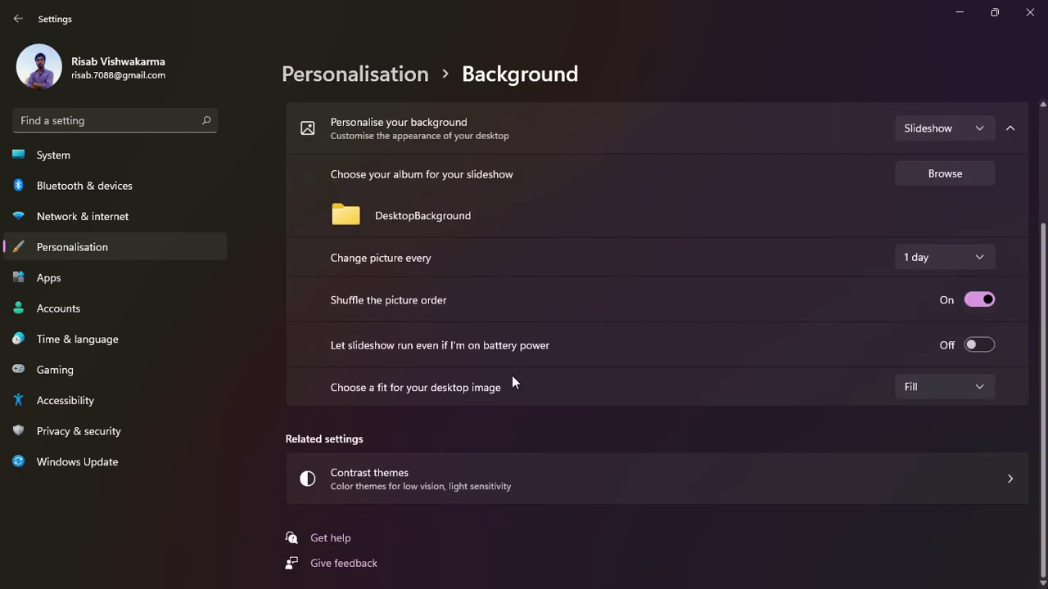
pyautogui.scroll(3, 512, 375)
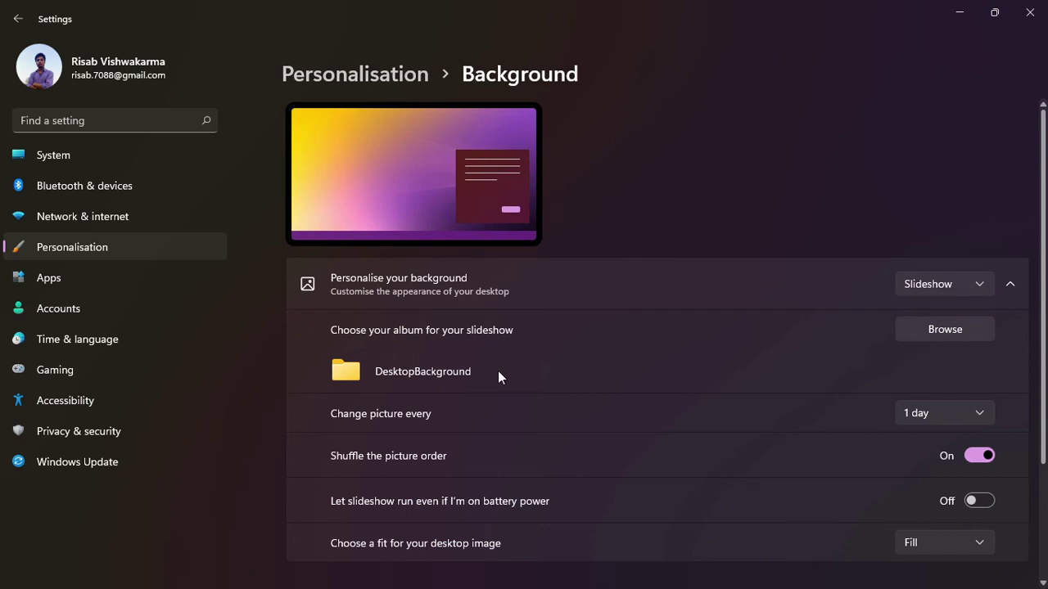
pyautogui.click(78, 276)
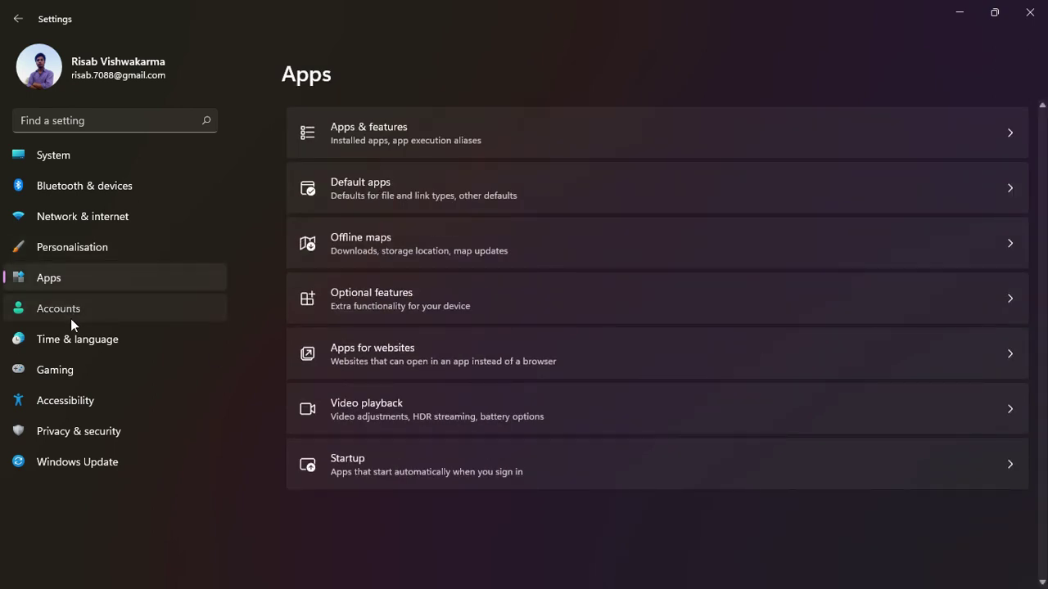
pyautogui.click(79, 311)
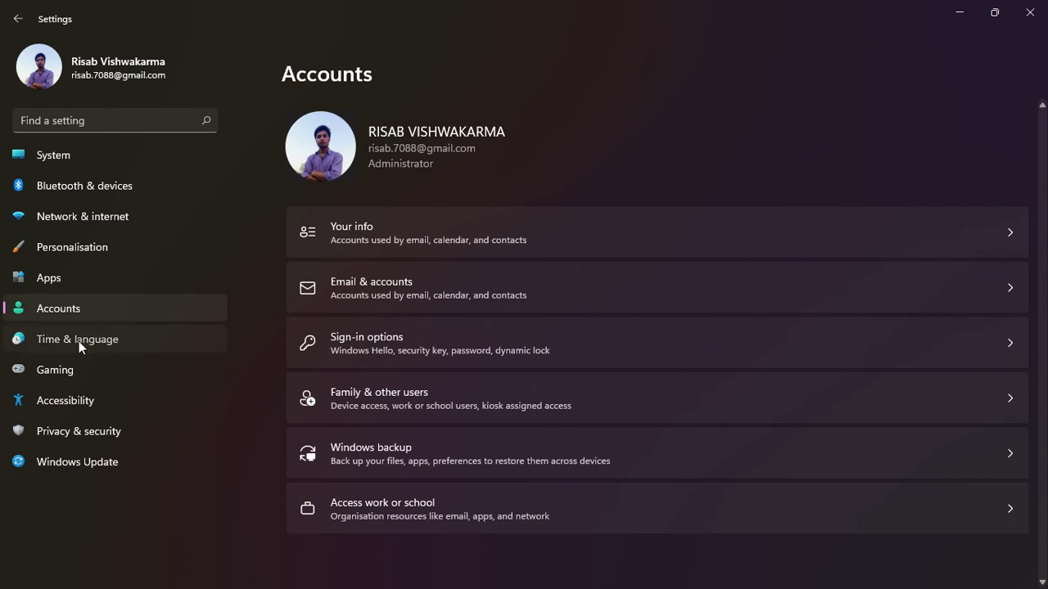
pyautogui.click(81, 345)
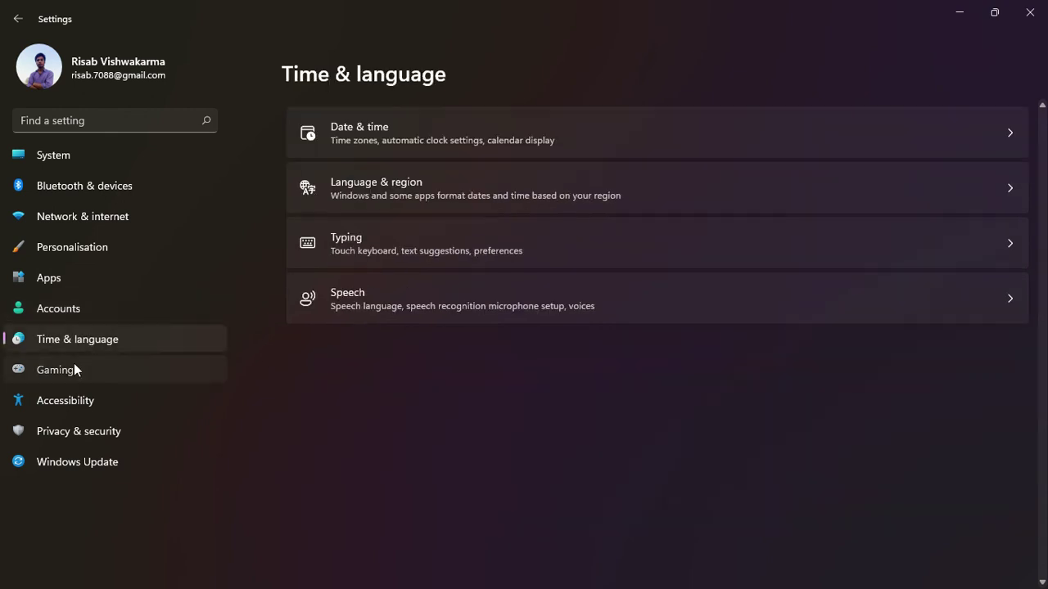
pyautogui.click(73, 370)
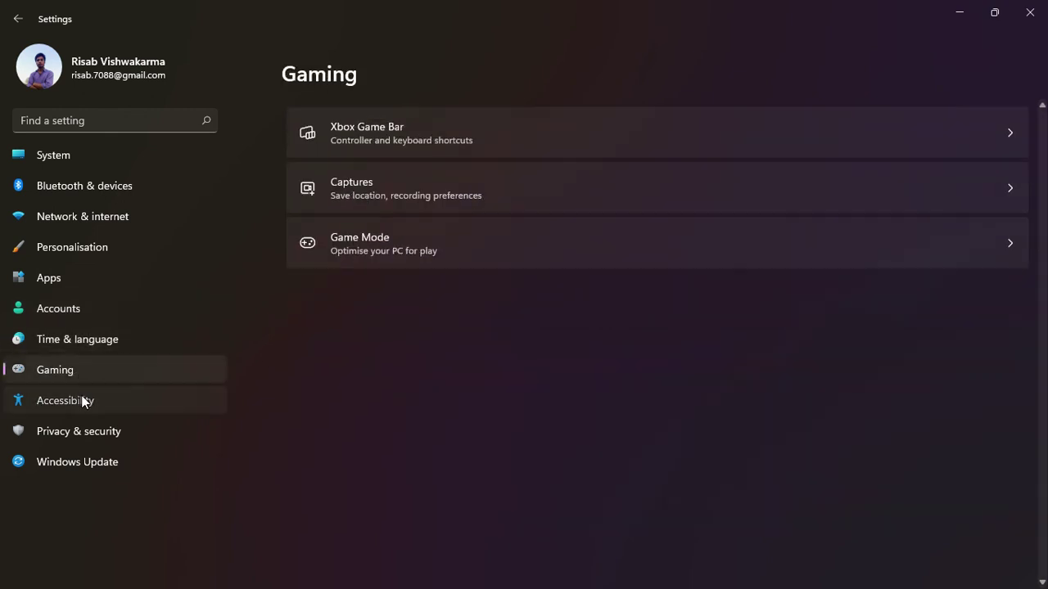
pyautogui.click(85, 401)
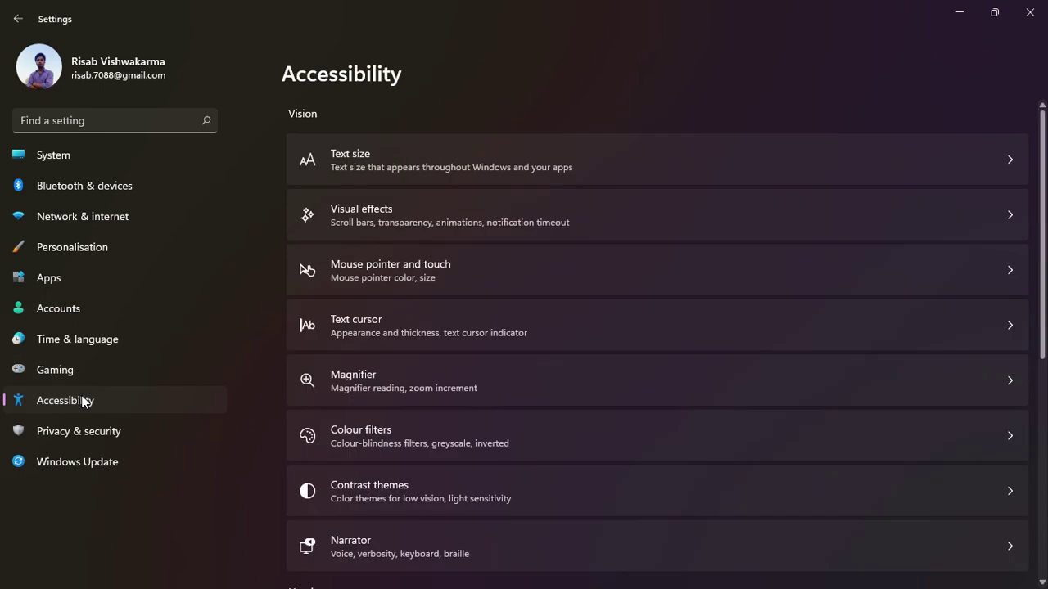
# Step: Look through the whole Privacy & security list and the Windows Update page in Settings
pyautogui.click(79, 430)
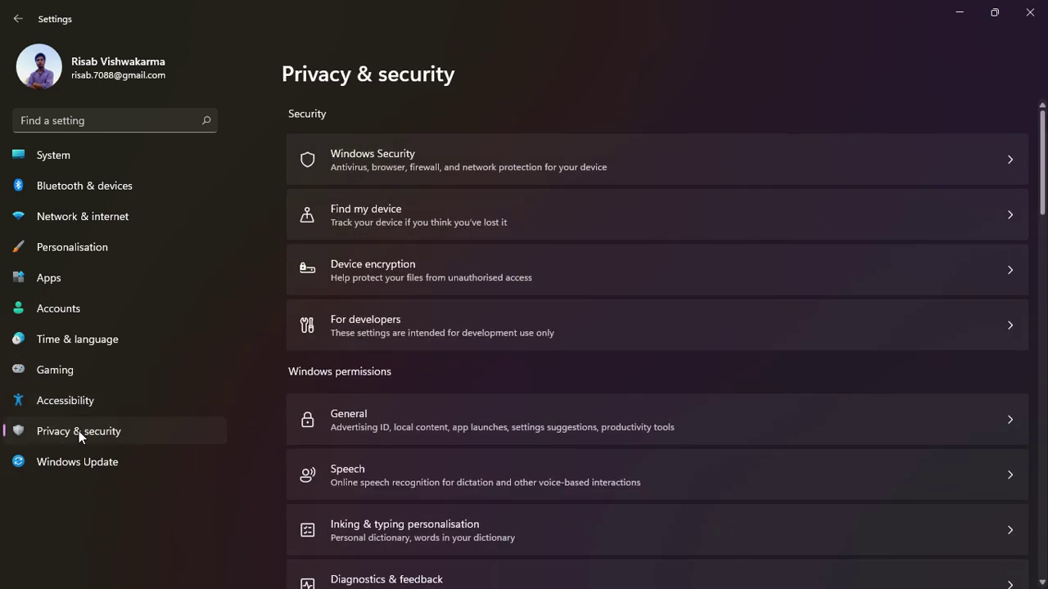
pyautogui.scroll(-8, 407, 429)
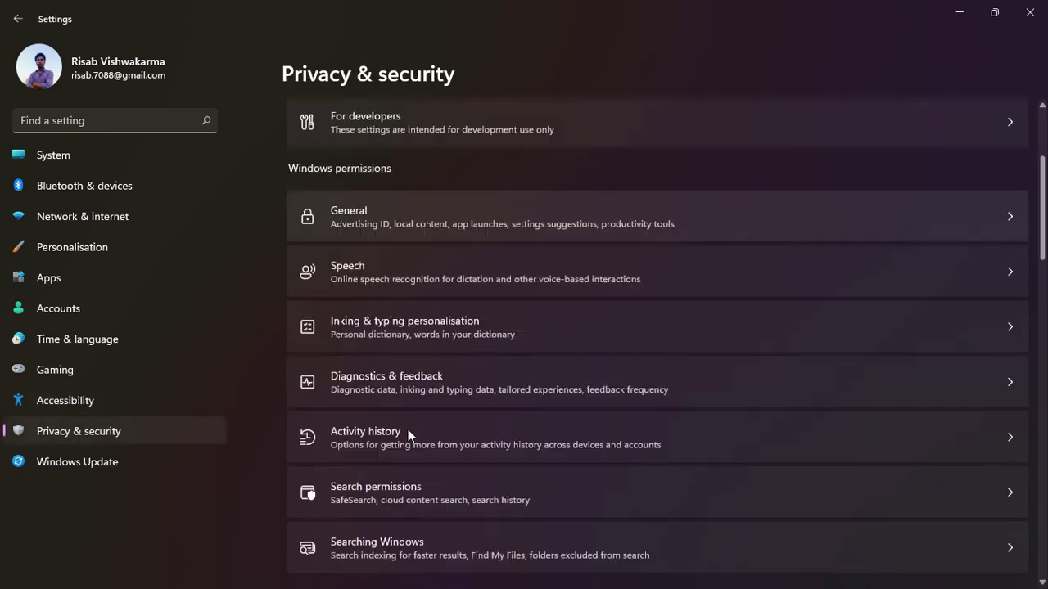
pyautogui.scroll(-10, 407, 429)
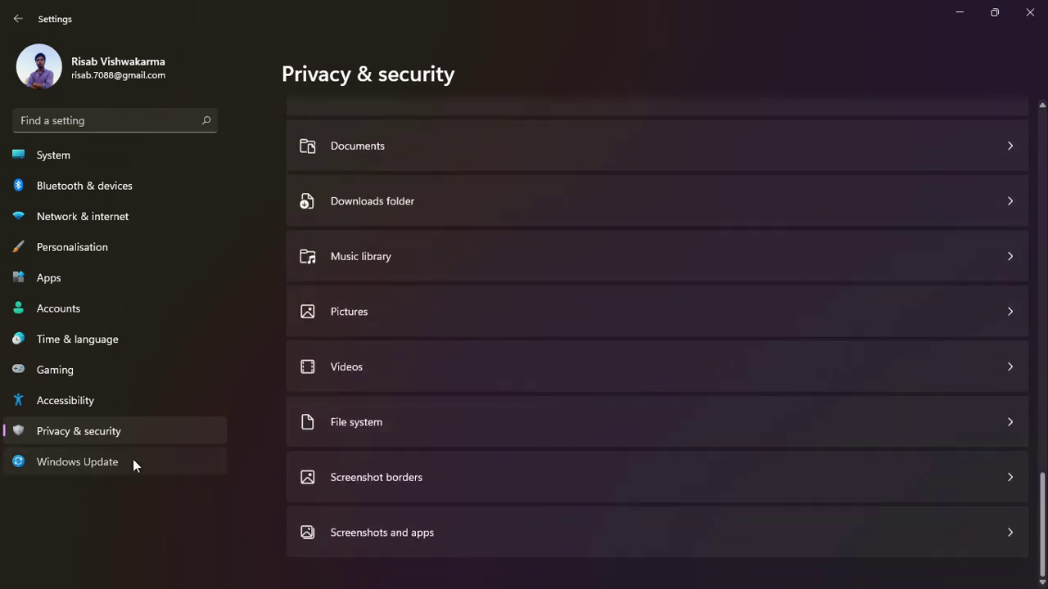
pyautogui.click(132, 464)
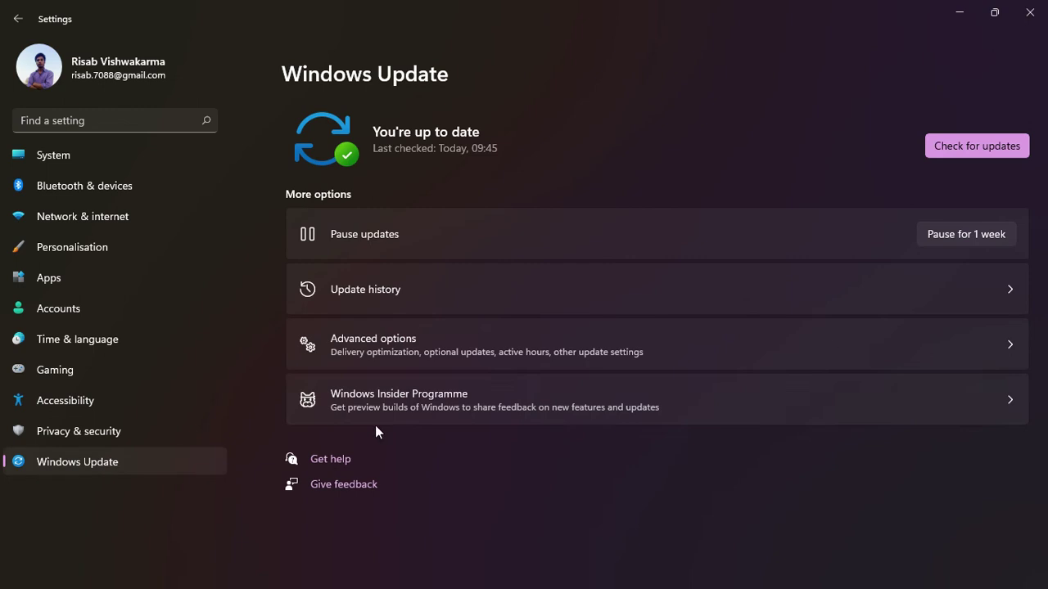
# Step: Close Settings, the Videos folder window and the Films & TV player to clear the desktop
pyautogui.click(1029, 17)
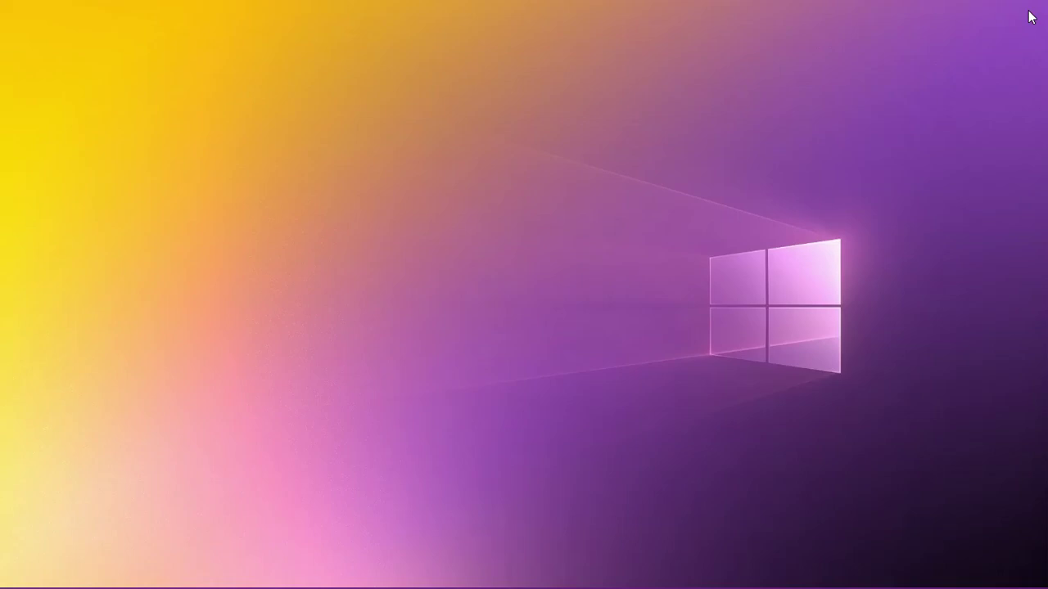
pyautogui.moveTo(541, 570)
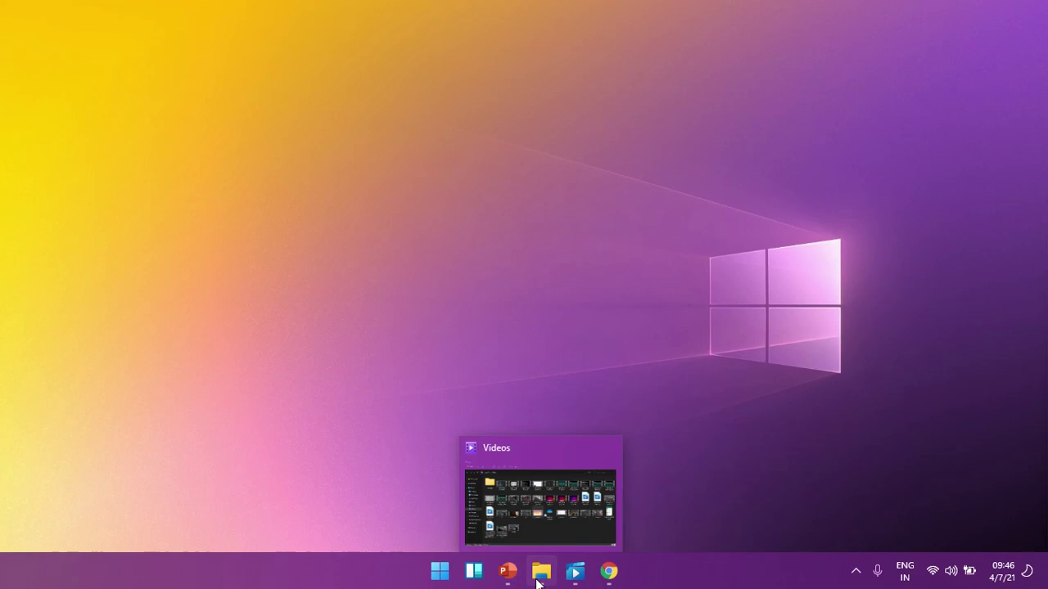
pyautogui.click(609, 456)
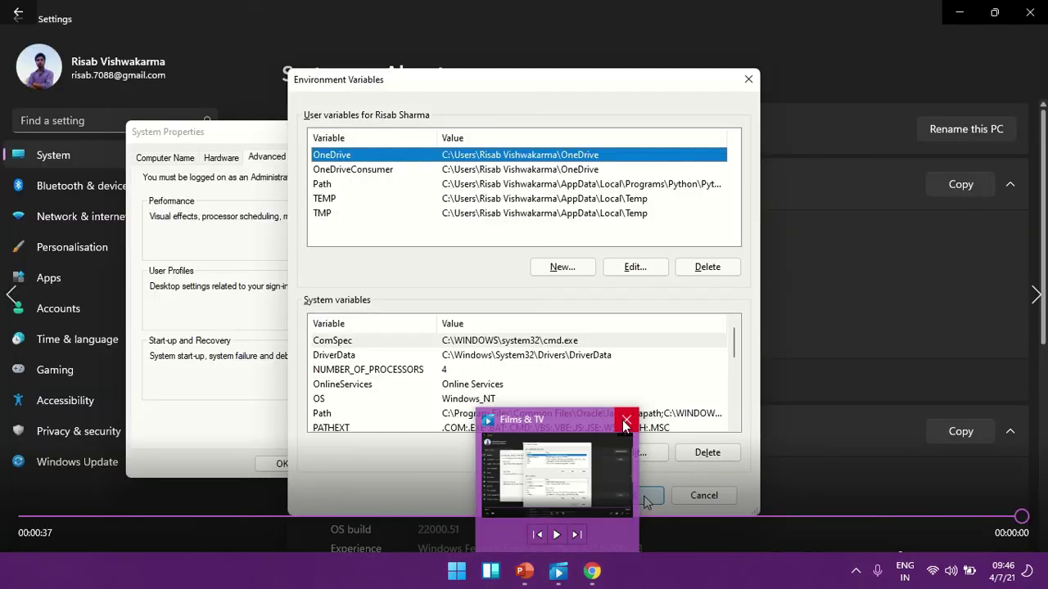
pyautogui.click(624, 420)
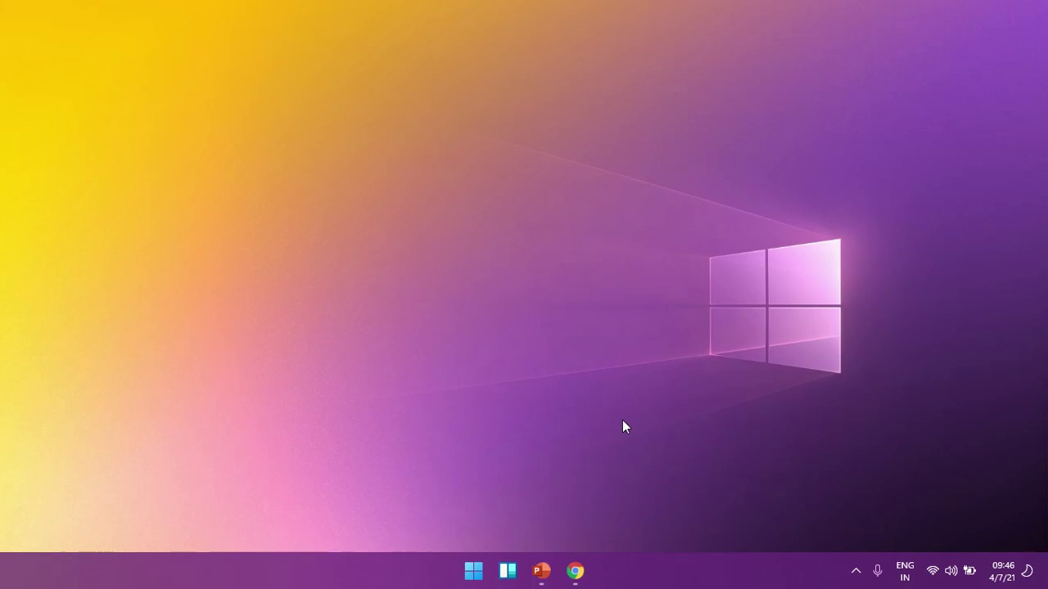
# Step: Open a maximised File Explorer window and go through This PC to Disk (A:)
pyautogui.moveTo(582, 570)
pyautogui.press('super+e')
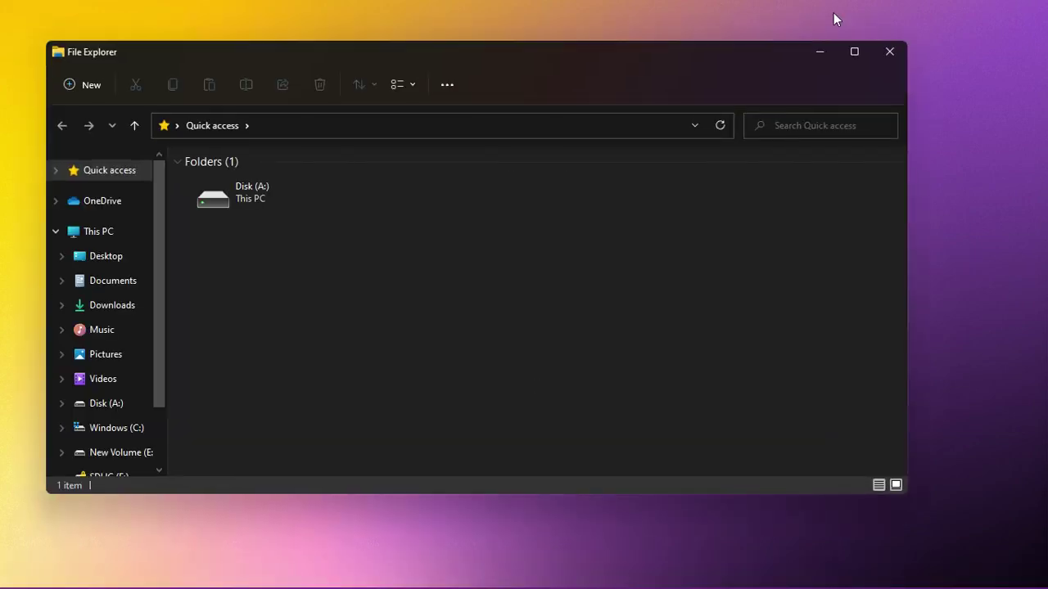
pyautogui.click(80, 232)
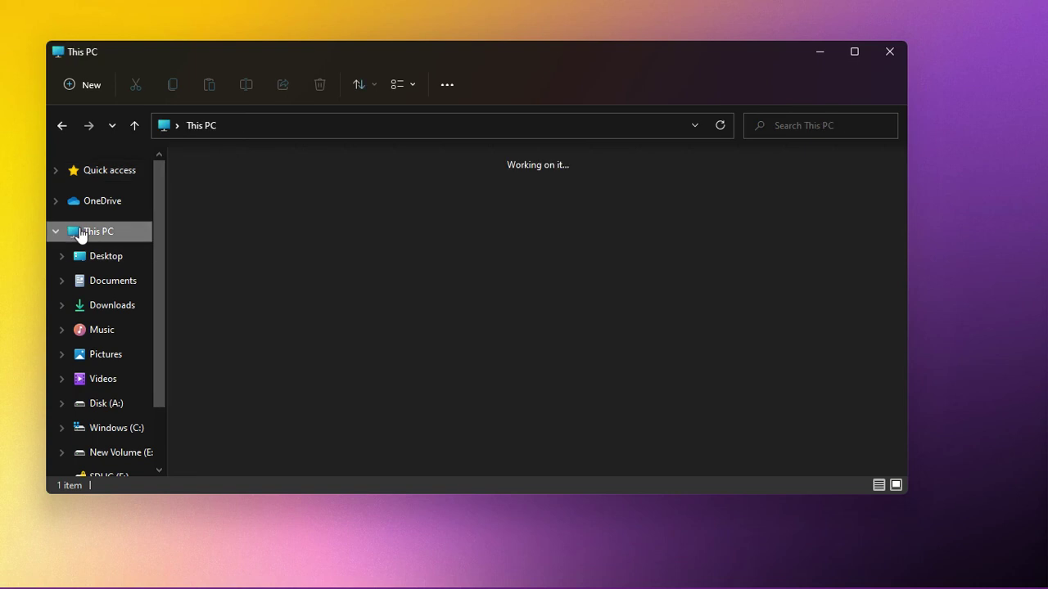
pyautogui.click(854, 51)
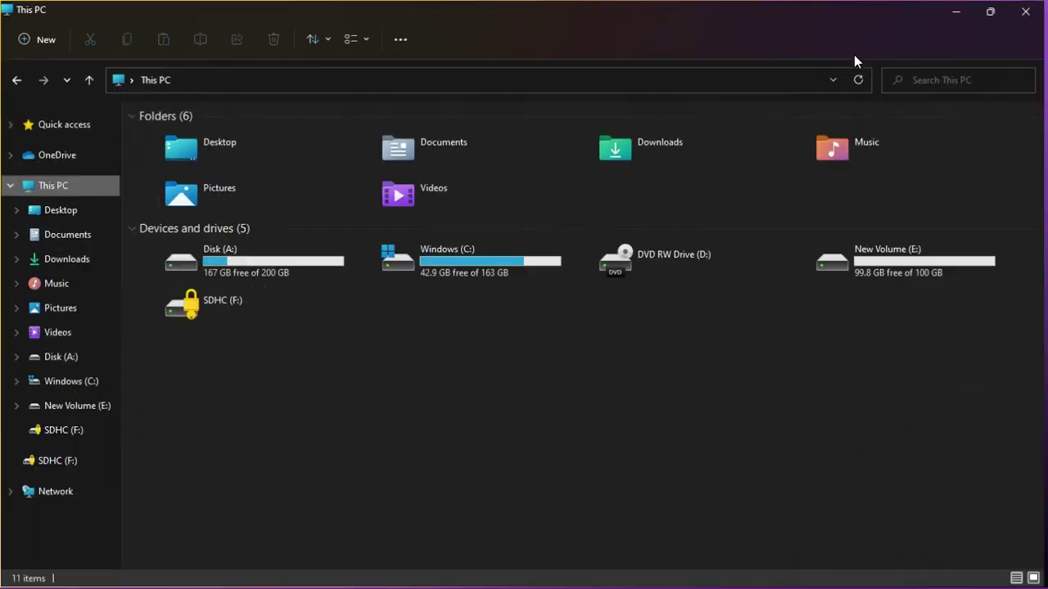
pyautogui.click(253, 262)
pyautogui.doubleClick(253, 262)
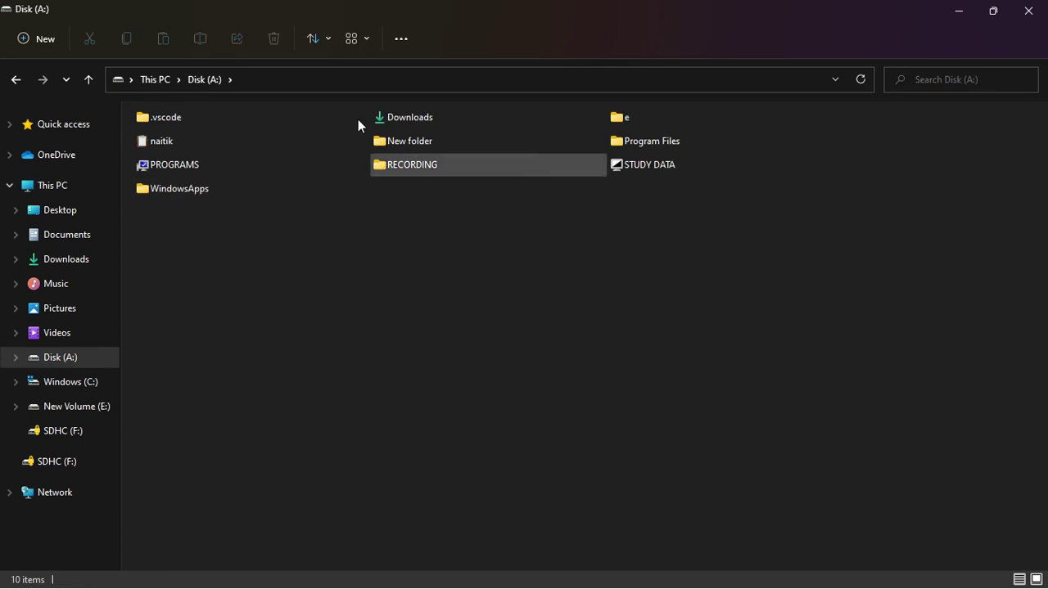
# Step: Create a new folder in Disk (A:), keeping its default name
pyautogui.click(31, 43)
pyautogui.click(51, 75)
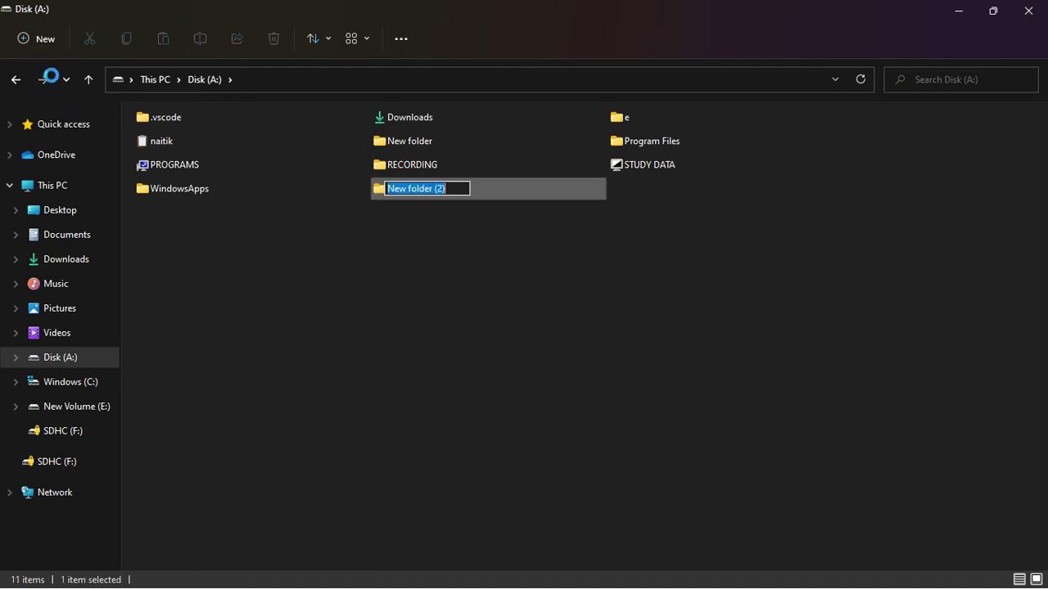
pyautogui.click(447, 215)
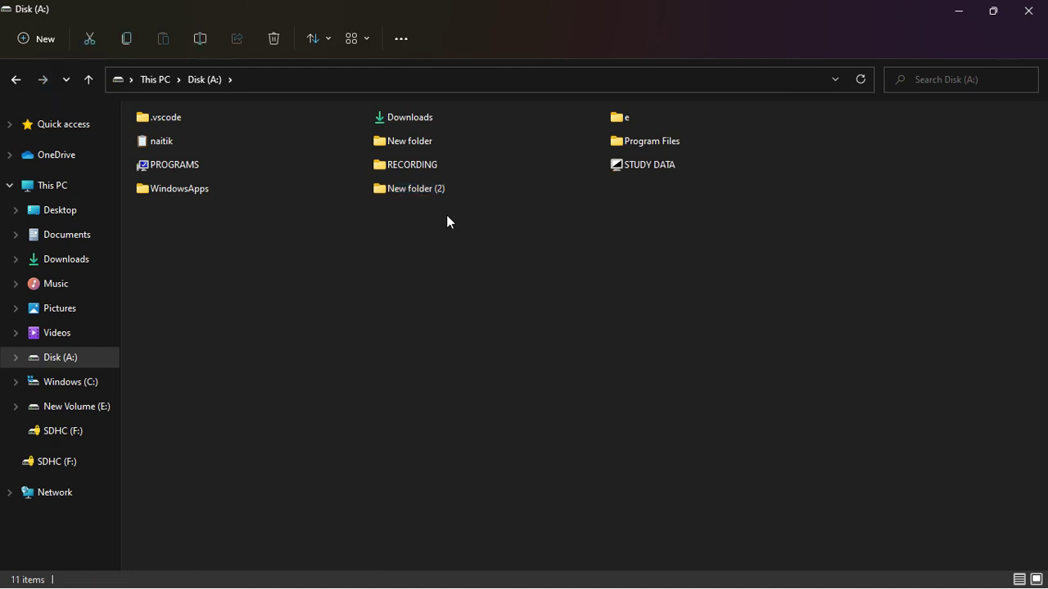
# Step: Rename the newly created folder on Disk (A:) as "new one"
pyautogui.click(433, 187)
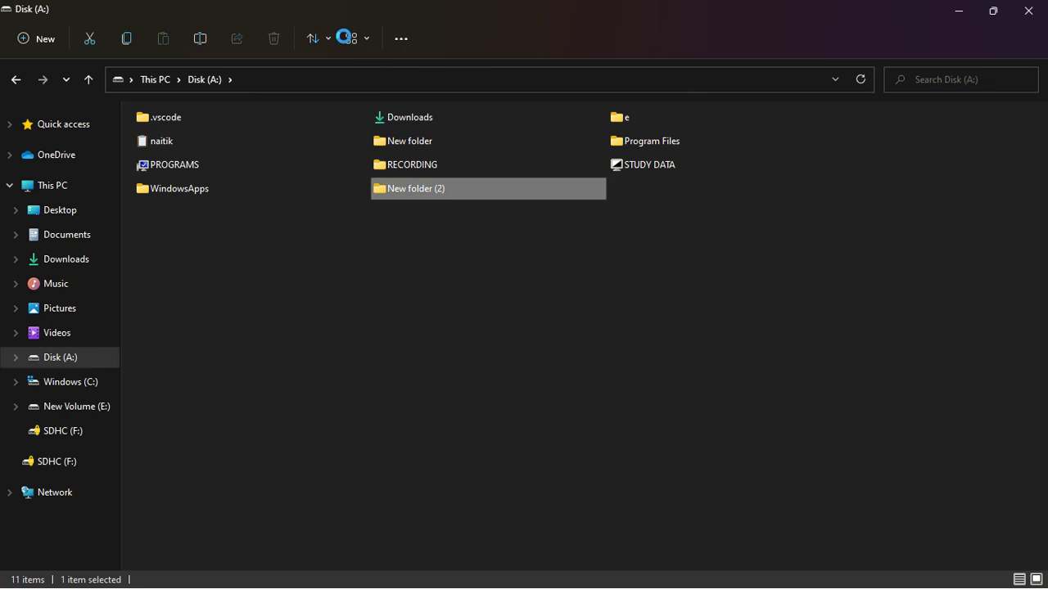
pyautogui.press('Escape')
pyautogui.click(200, 41)
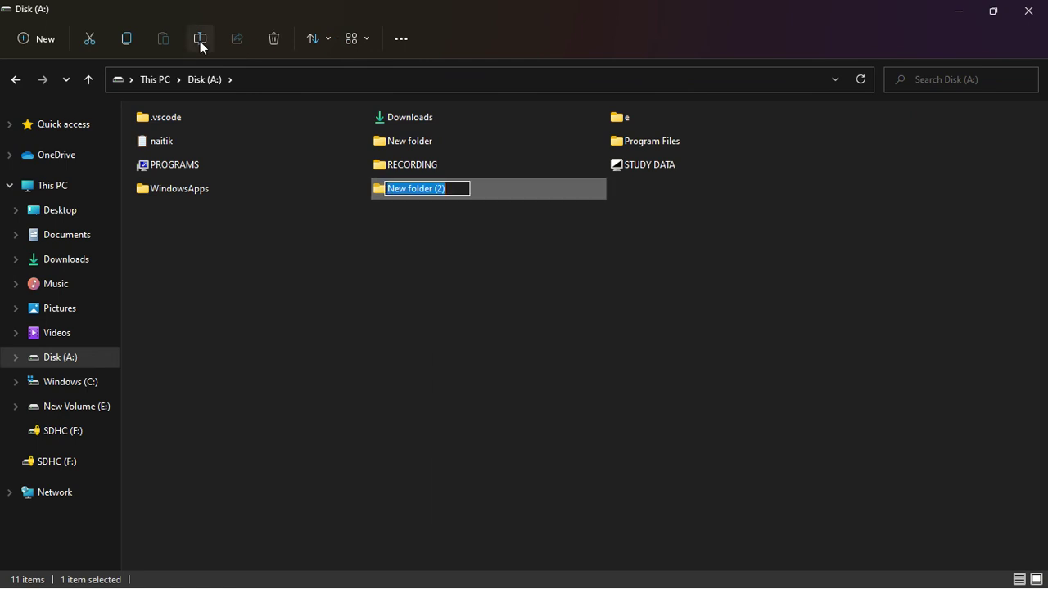
pyautogui.press('BackSpace')
pyautogui.write('new')
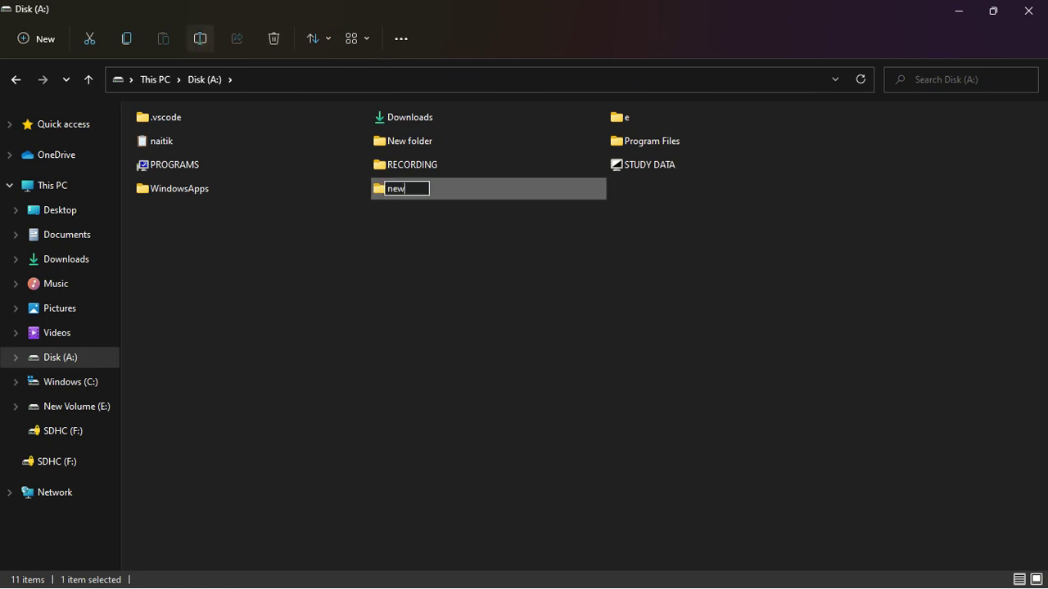
pyautogui.write(' one')
pyautogui.press('Return')
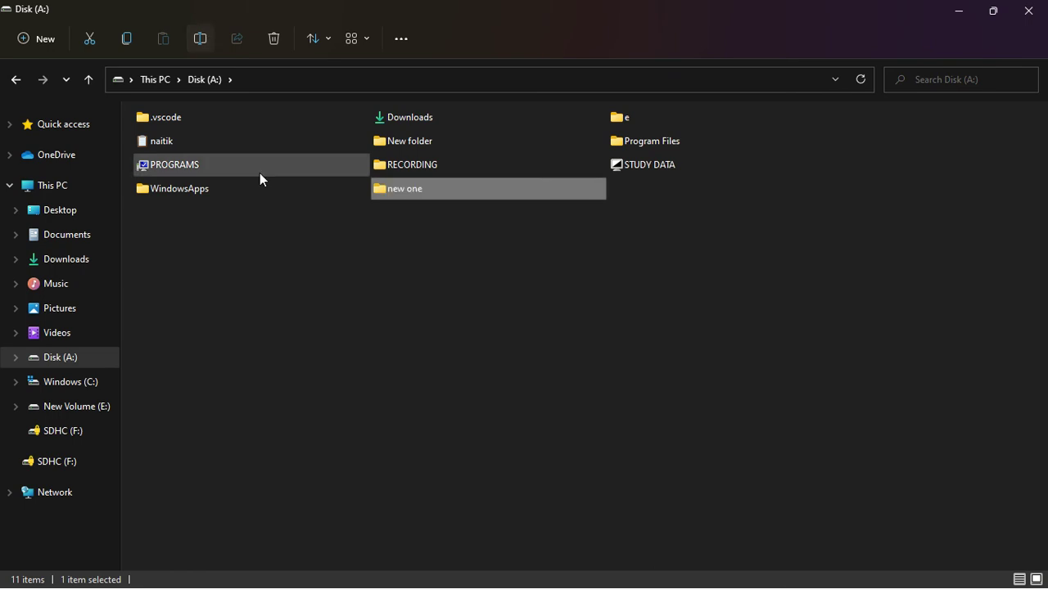
# Step: Open the "new one" folder through its context options and return to Disk (A:)
pyautogui.rightClick(451, 190)
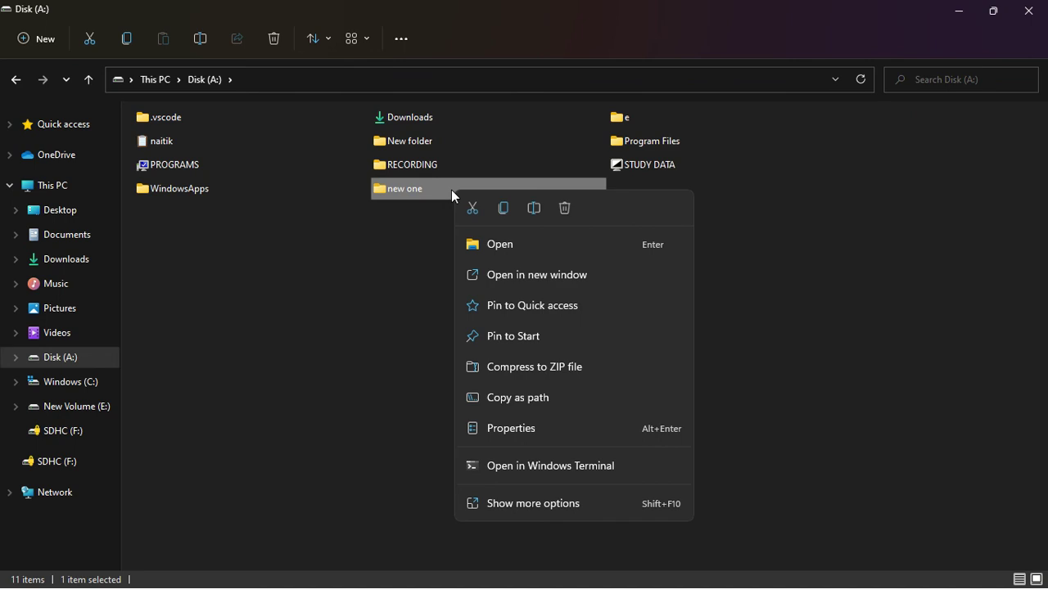
pyautogui.click(521, 244)
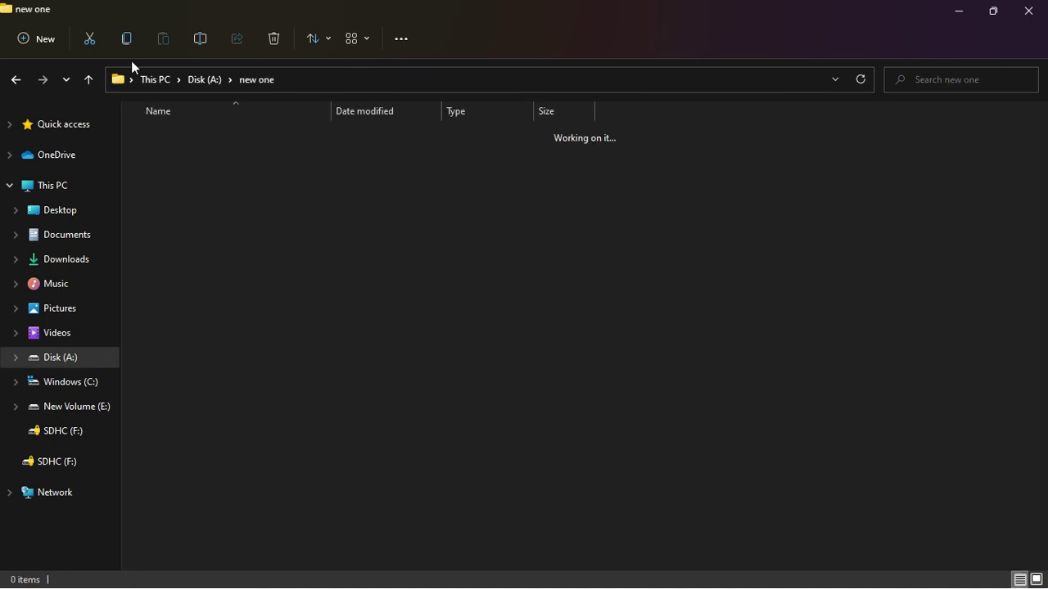
pyautogui.click(95, 84)
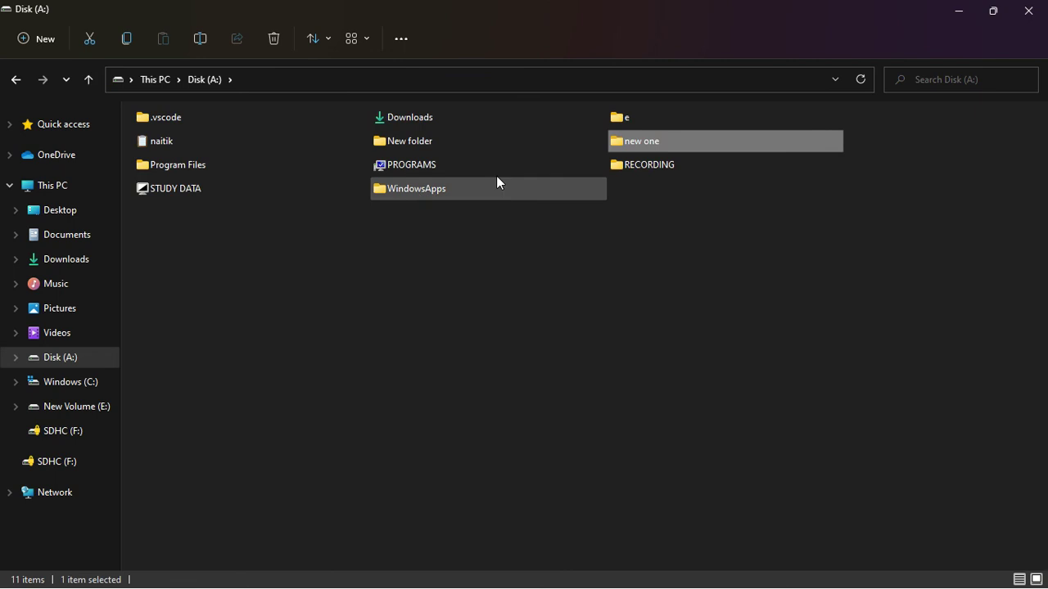
# Step: Pin the "new one" folder to Start and check the pinned items in the Start menu
pyautogui.rightClick(624, 145)
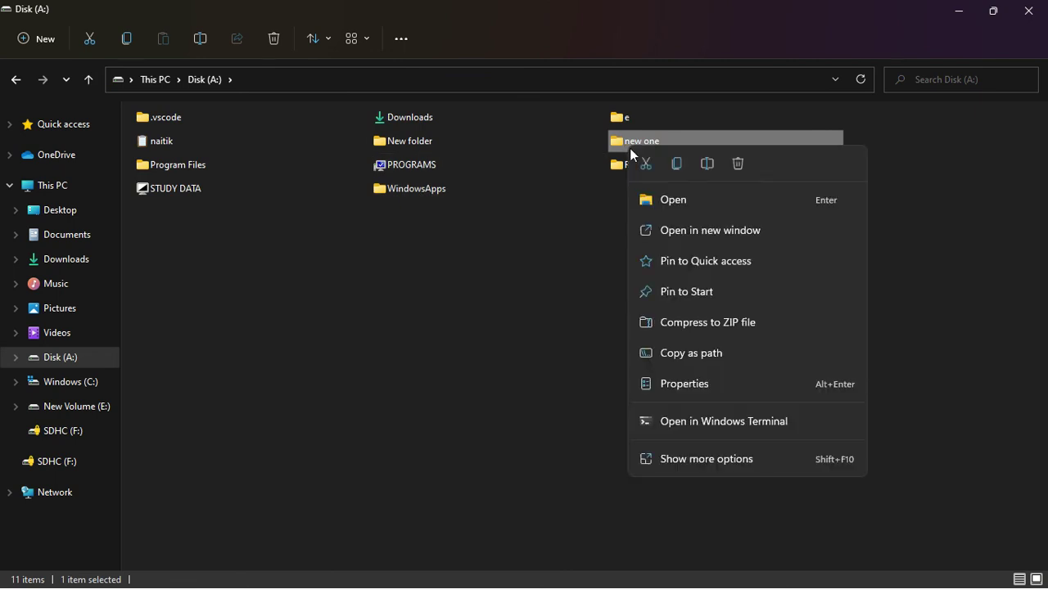
pyautogui.click(712, 290)
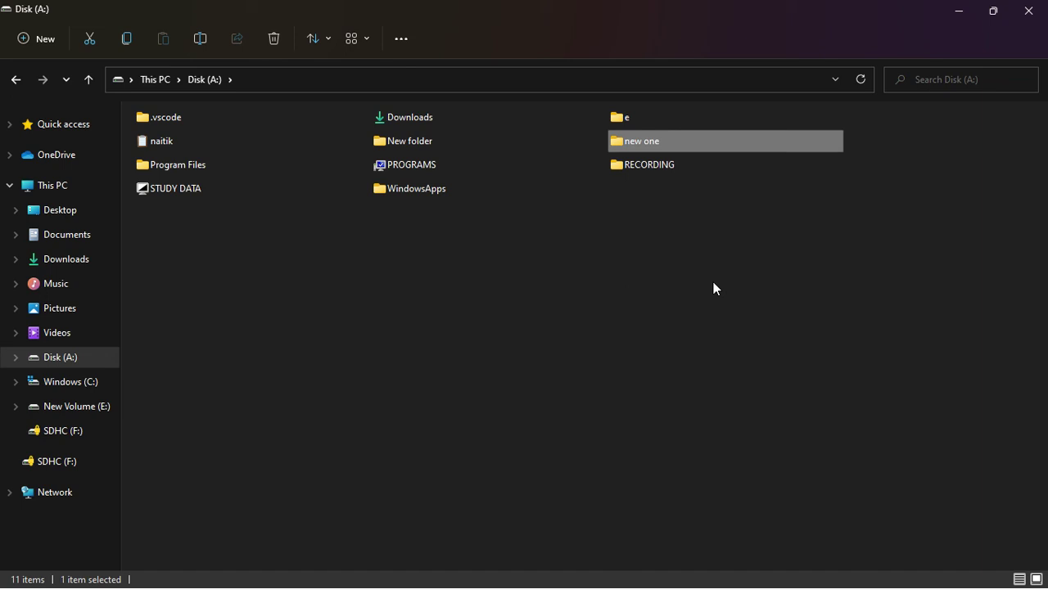
pyautogui.press('super')
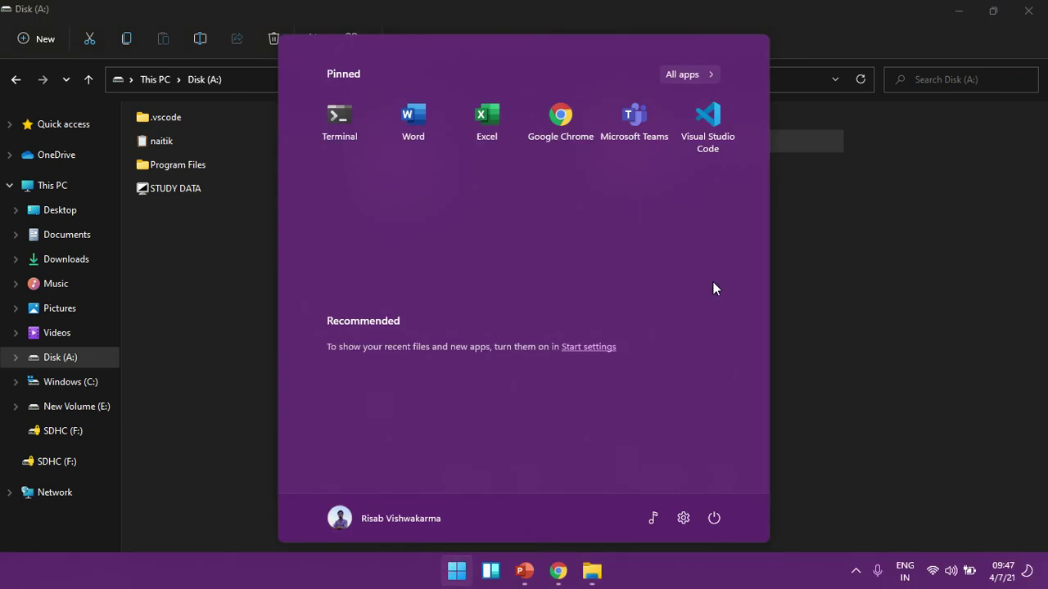
pyautogui.press('super')
pyautogui.click(712, 288)
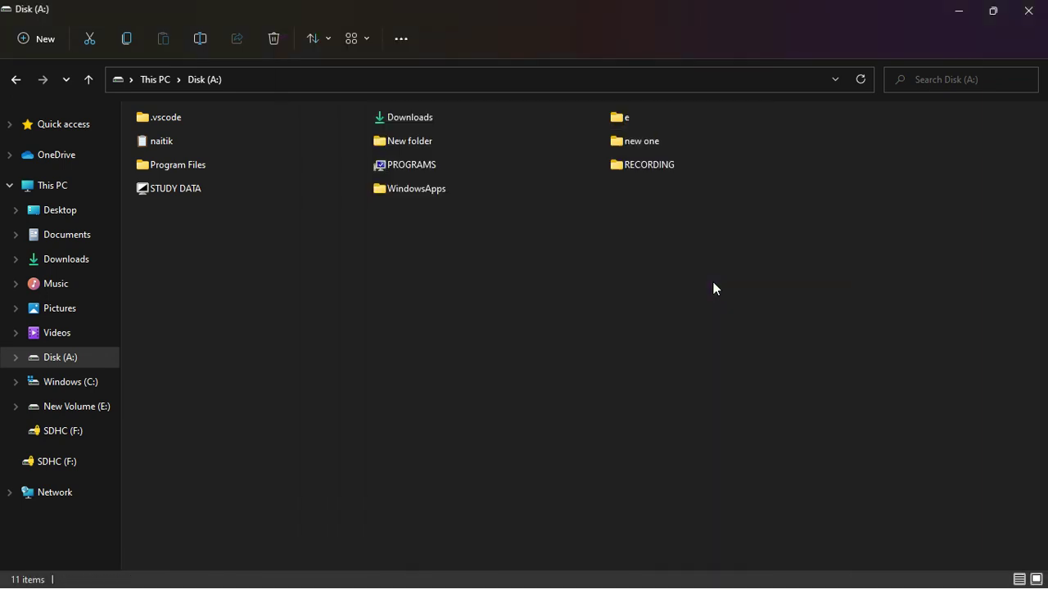
# Step: Unpin the "new one" folder from Start
pyautogui.click(648, 138)
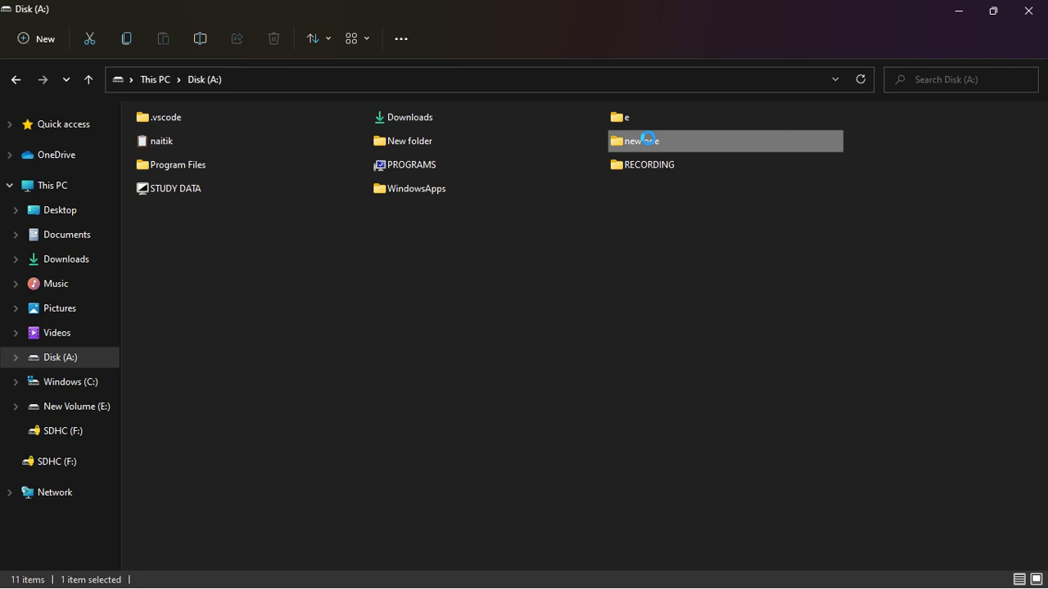
pyautogui.rightClick(648, 138)
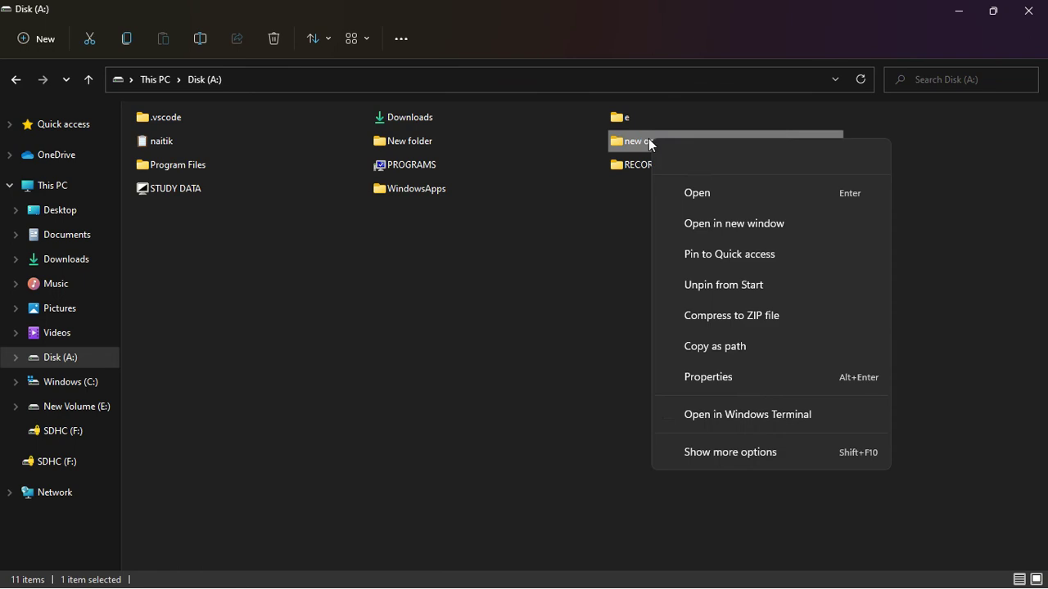
pyautogui.click(719, 284)
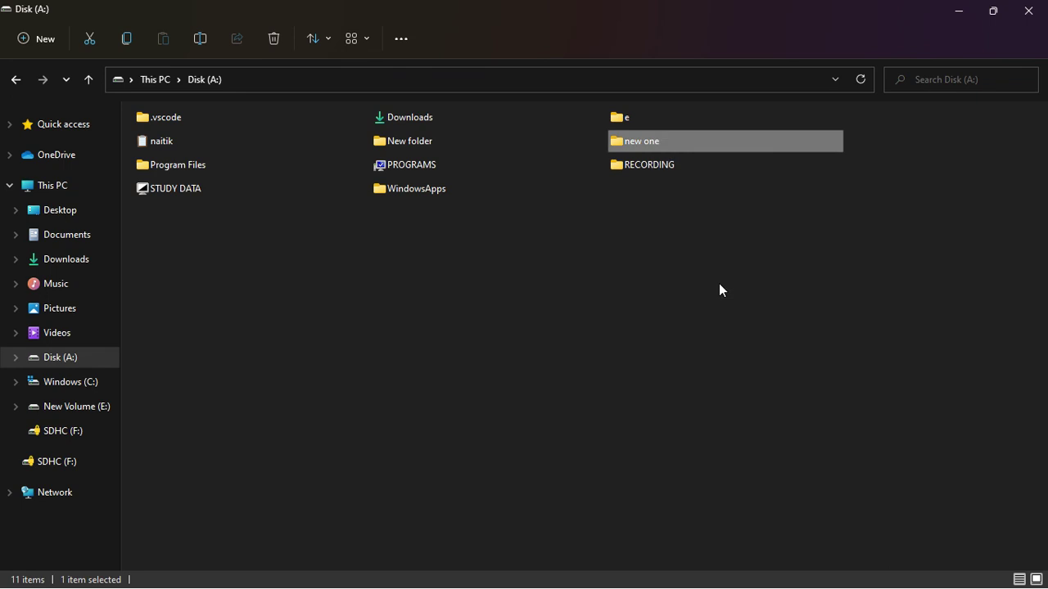
# Step: Pin the folder named "New folder" on Disk (A:) to Start and clear the selection
pyautogui.click(404, 145)
pyautogui.rightClick(403, 145)
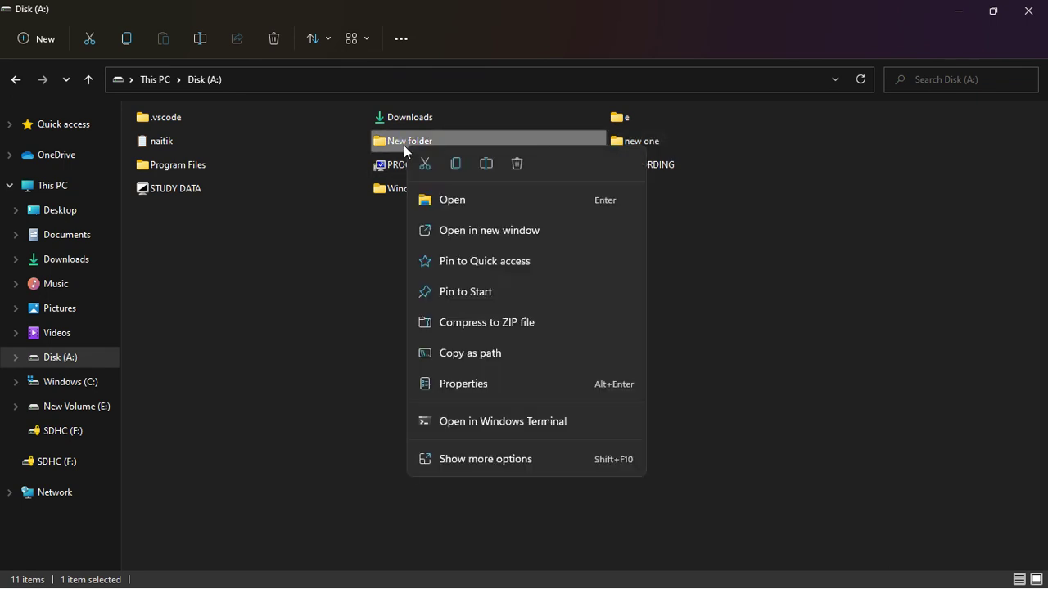
pyautogui.click(491, 298)
pyautogui.click(491, 299)
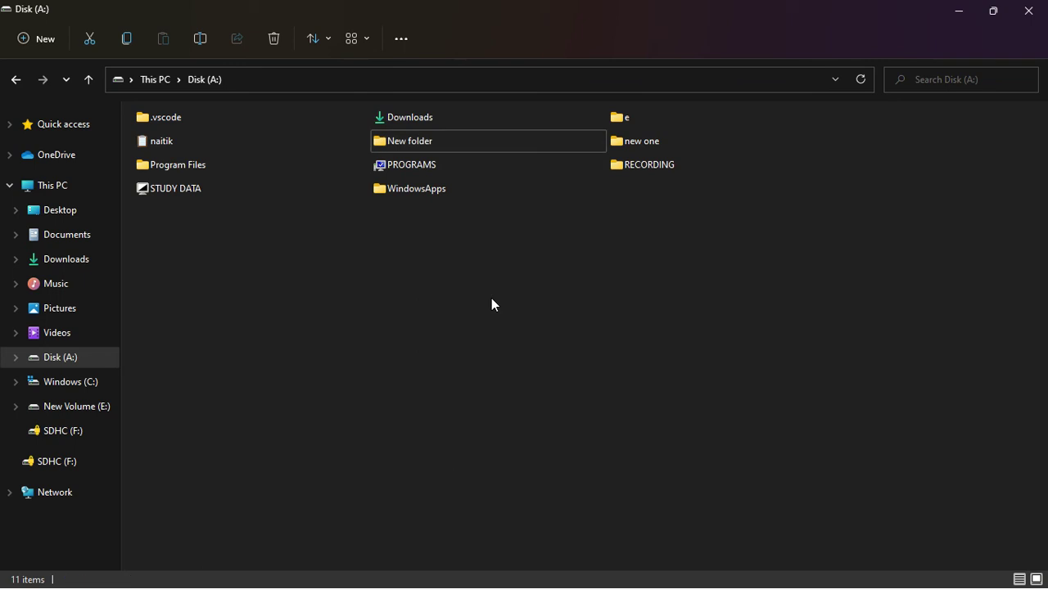
# Step: Delete the "new one" folder from Disk (A:)
pyautogui.click(628, 146)
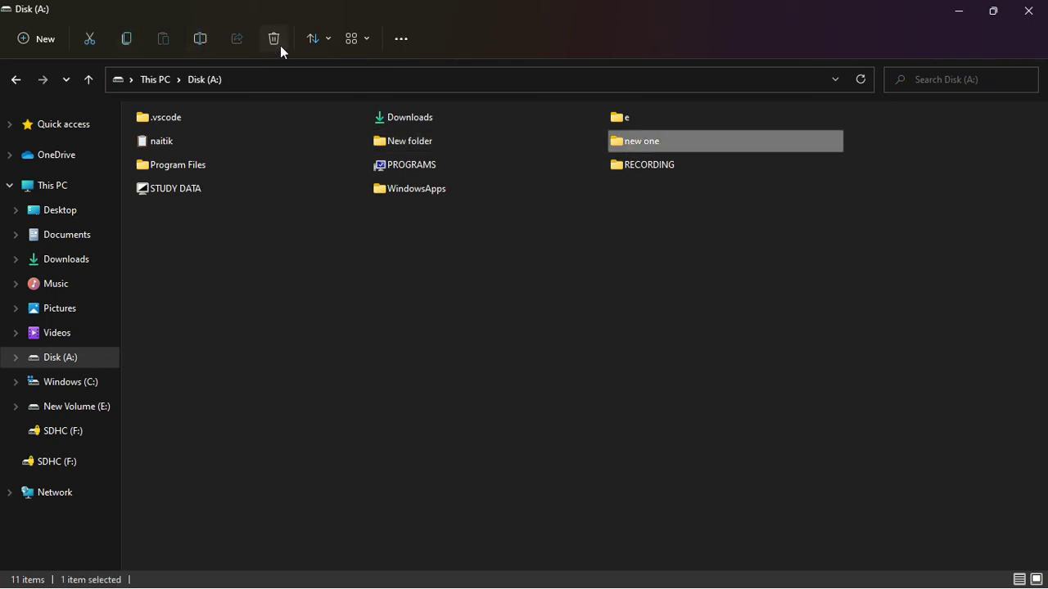
pyautogui.click(280, 45)
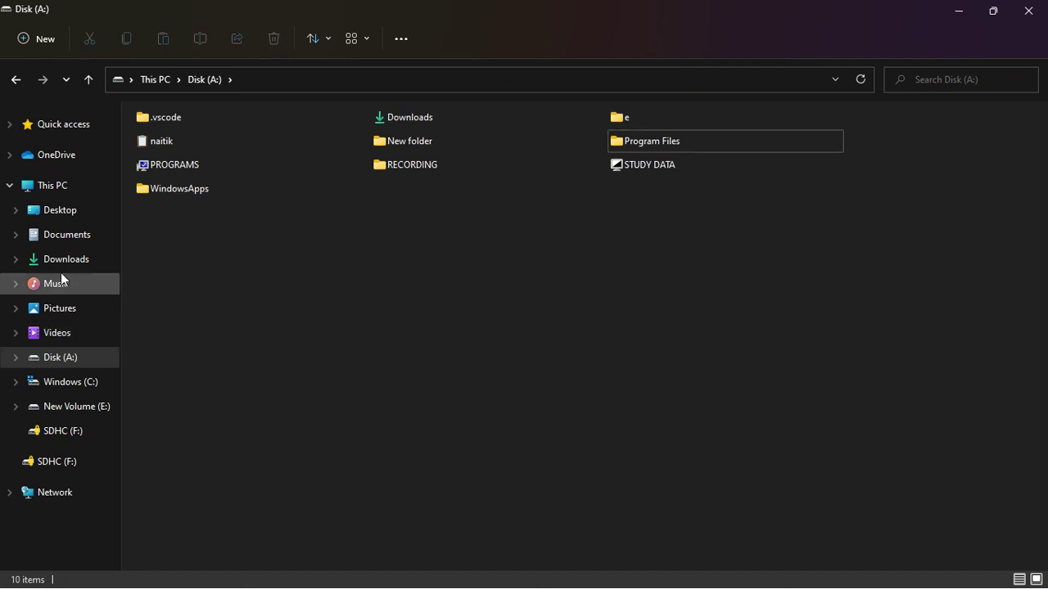
# Step: Examine the item types that can be created on Disk (A:) and its extended context options, then dismiss them
pyautogui.rightClick(464, 303)
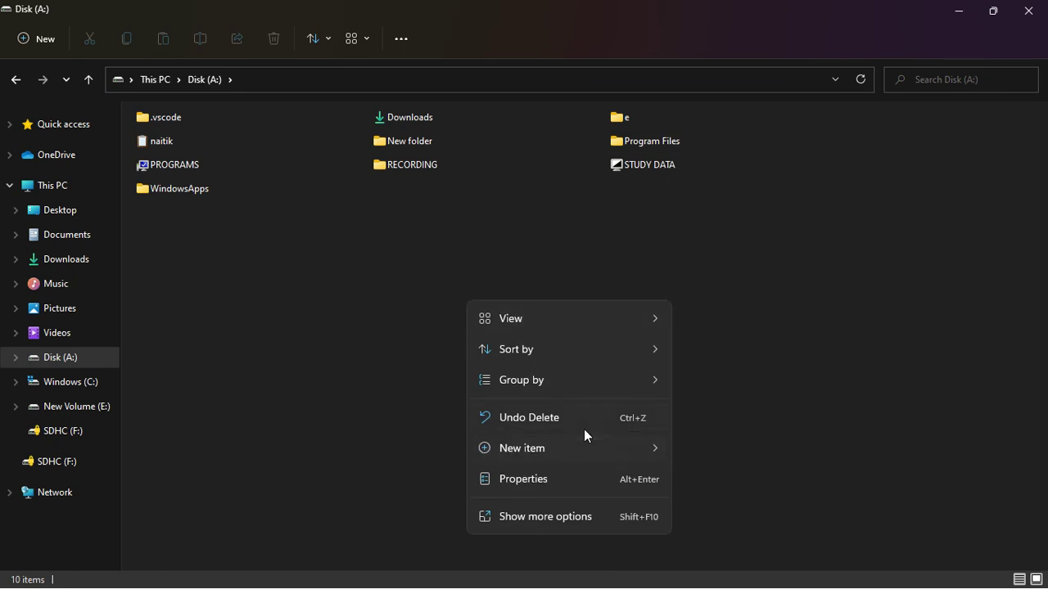
pyautogui.moveTo(594, 442)
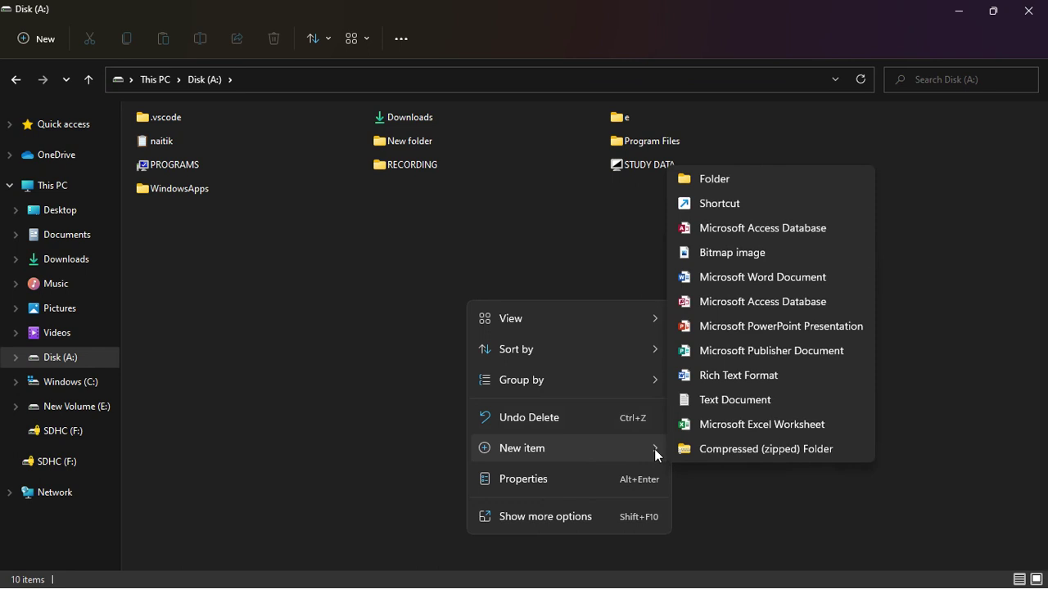
pyautogui.click(627, 522)
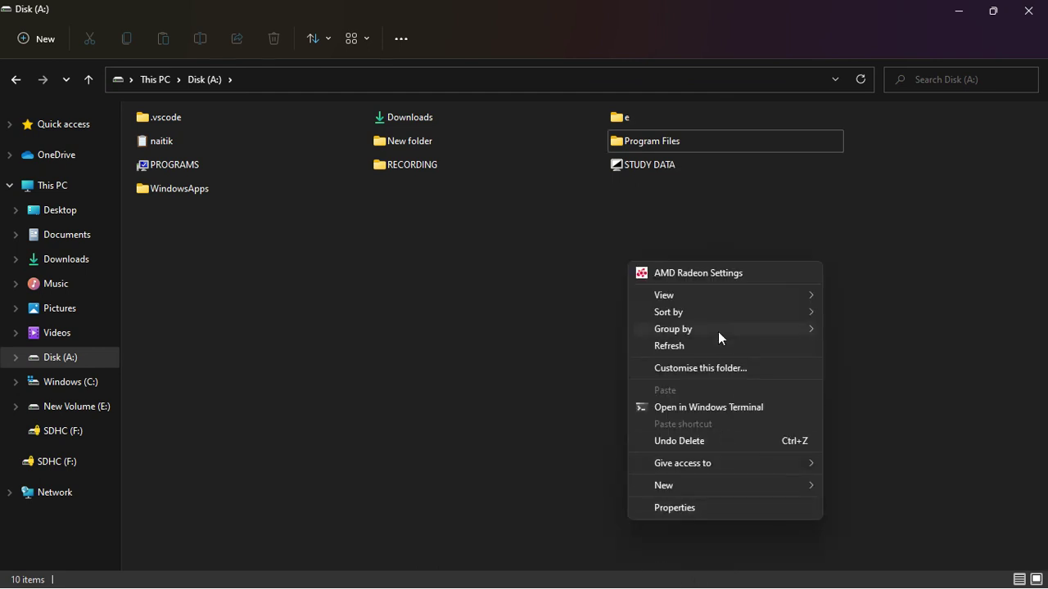
pyautogui.click(512, 313)
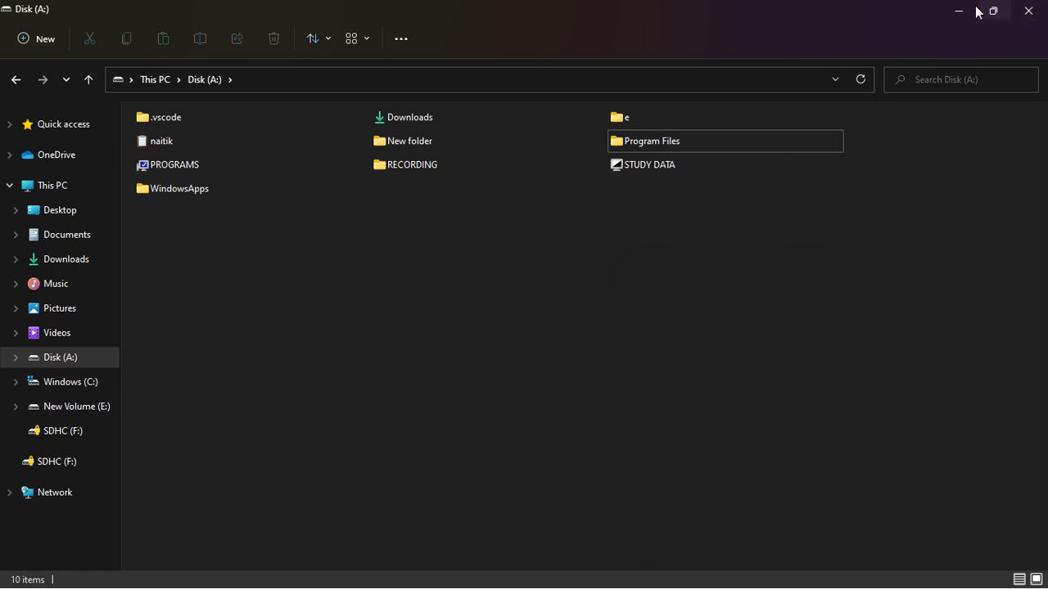
# Step: Display the snap layout choices for the File Explorer window
pyautogui.moveTo(992, 10)
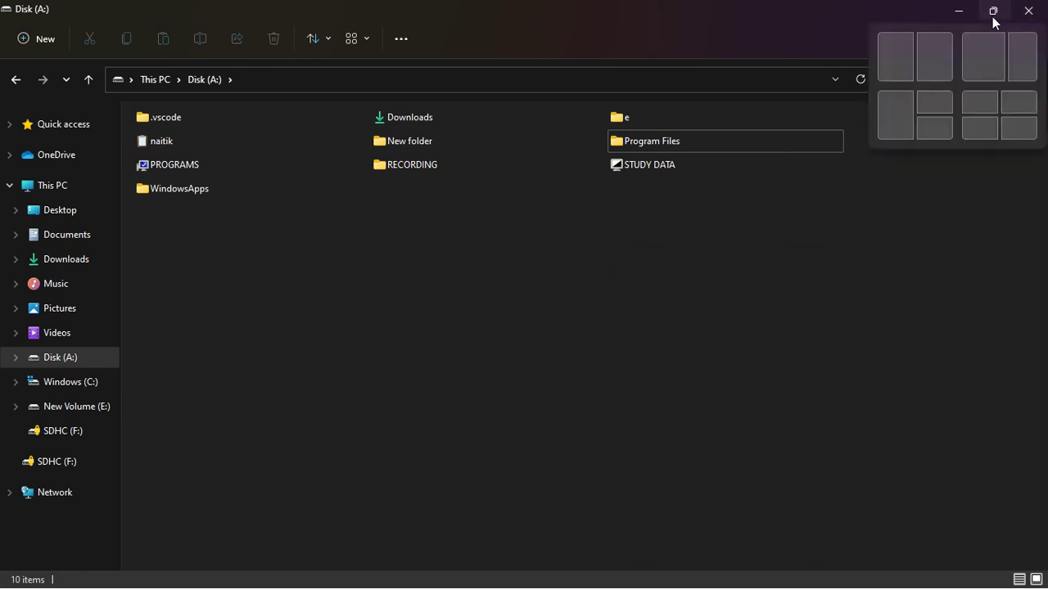